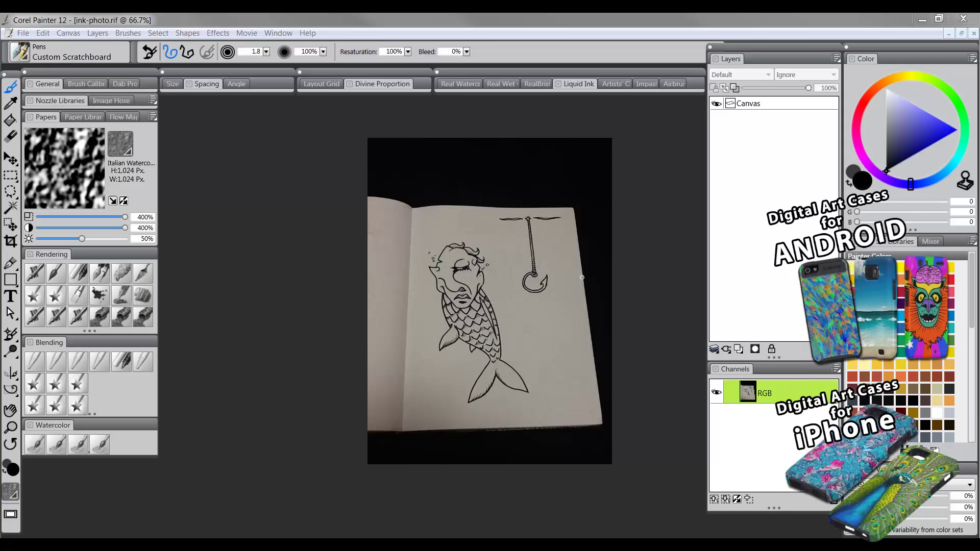
Cancel Save As so the sketch photo stays unsaved, zoom in slightly, and pick Rectangular Selection.
left_click(24, 33)
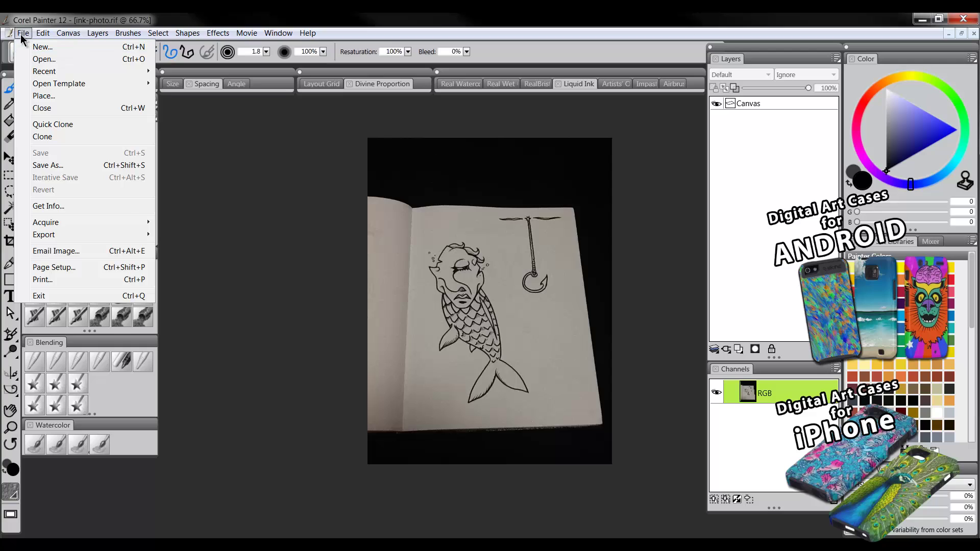
left_click(21, 33)
left_click(21, 33)
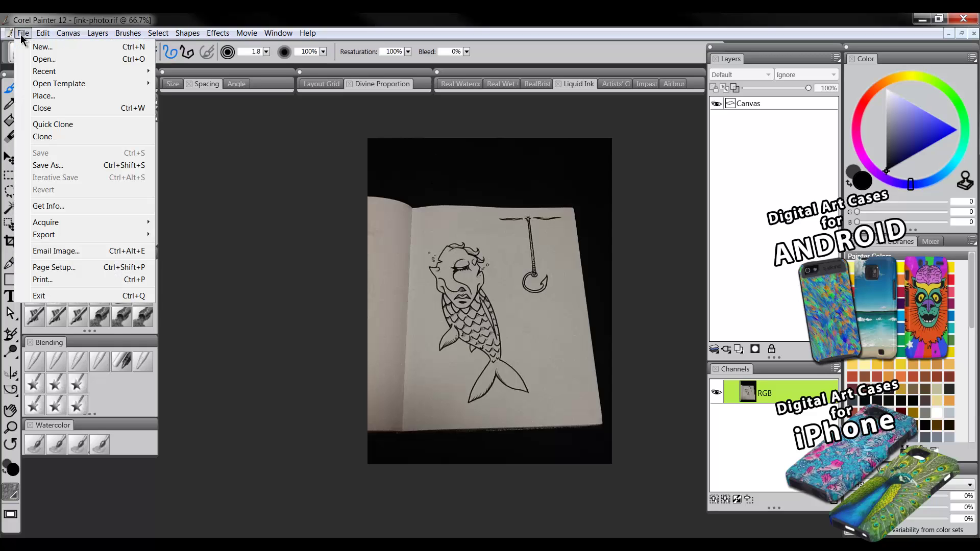
left_click(63, 165)
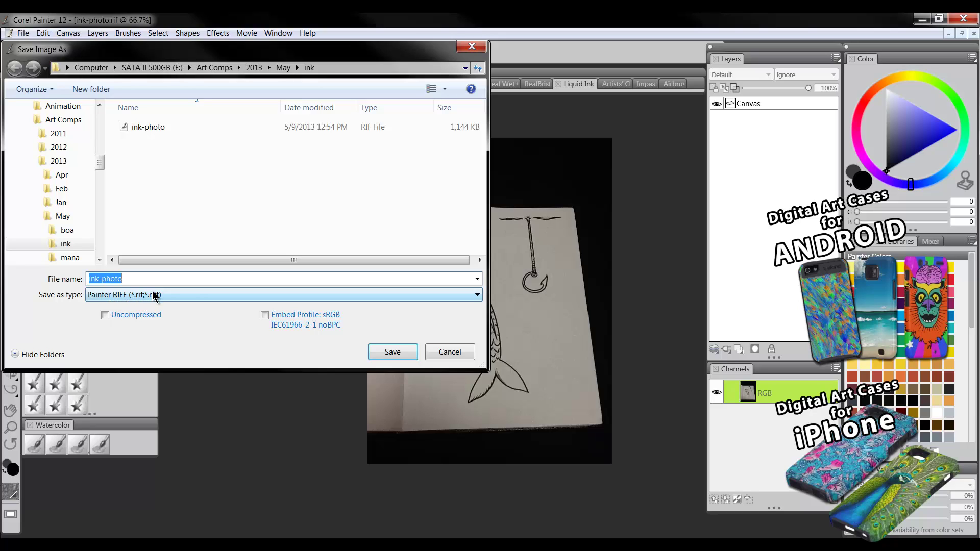
left_click(450, 353)
key("ctrl+plus")
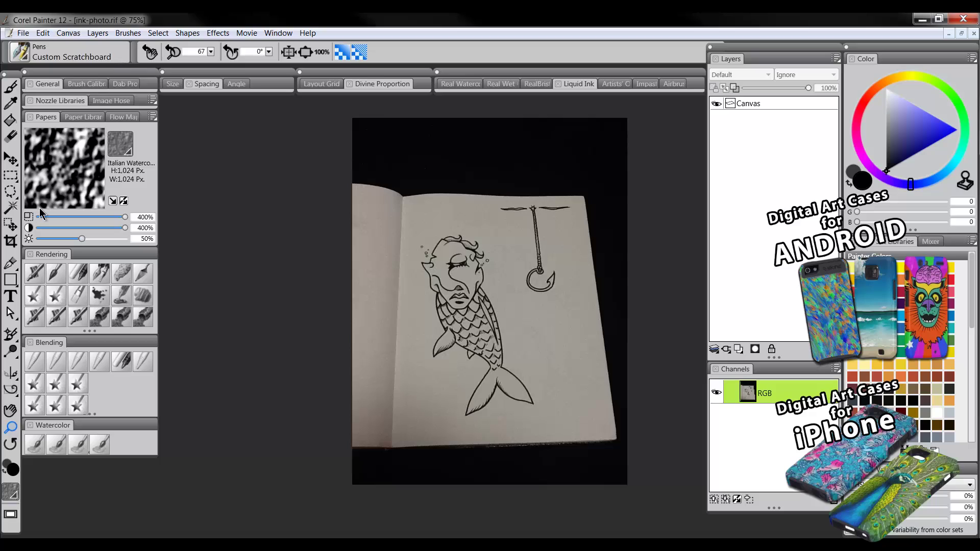
left_click(10, 176)
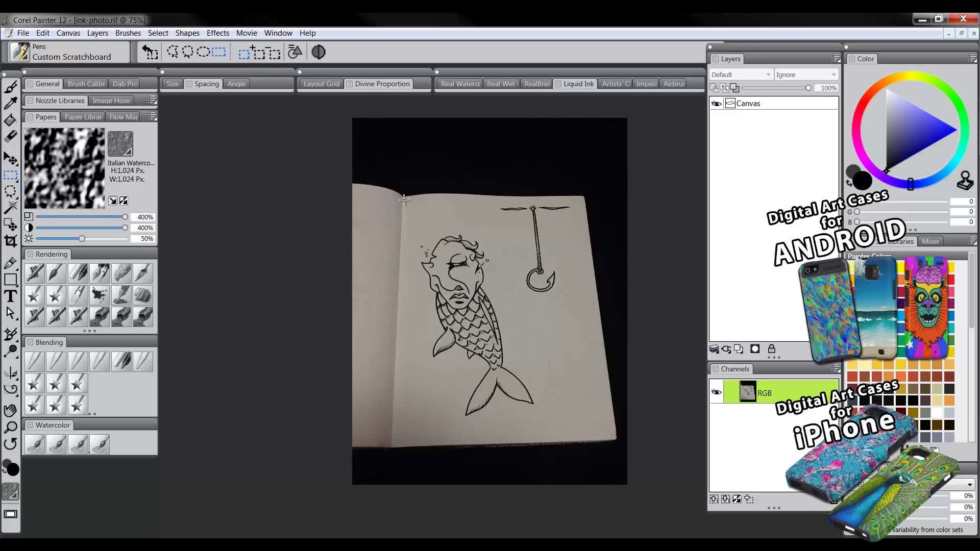
Select the sketched page area of the photo, then create and discard a 24 × 18 inch canvas.
left_click_drag(405, 197, 576, 428)
left_click(23, 33)
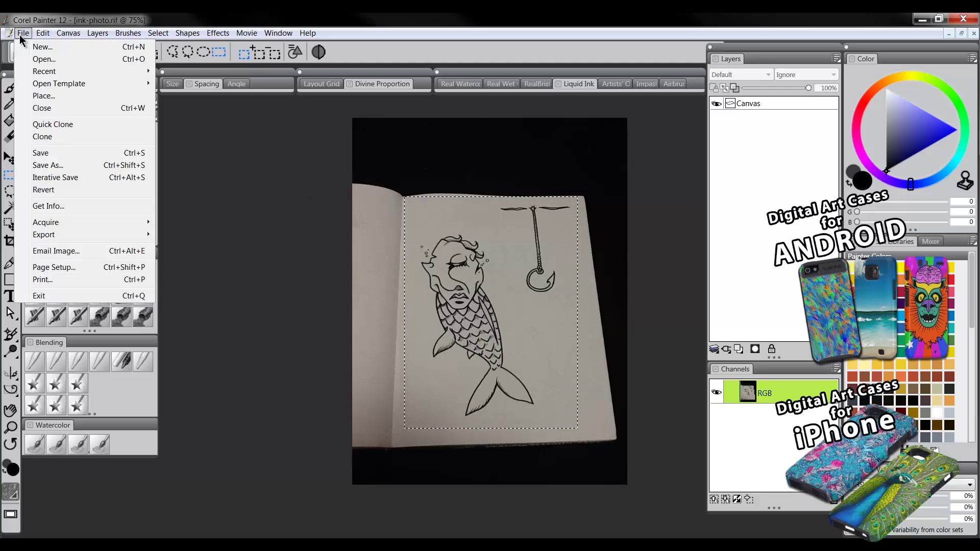
left_click(31, 47)
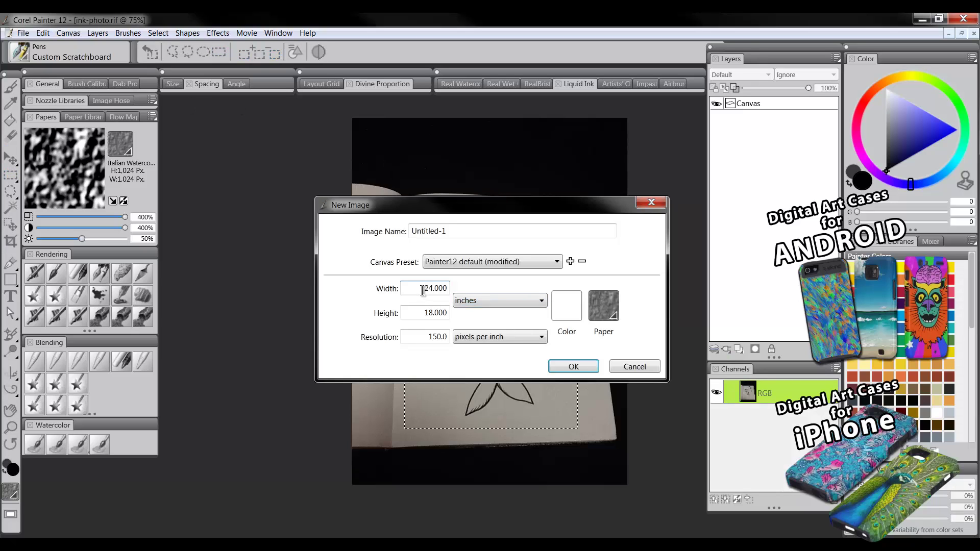
left_click(586, 367)
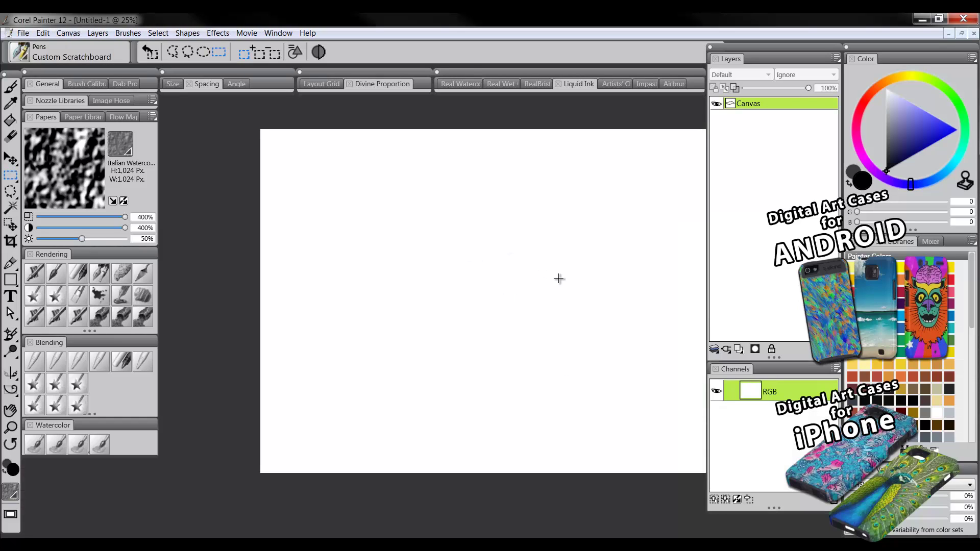
left_click(975, 32)
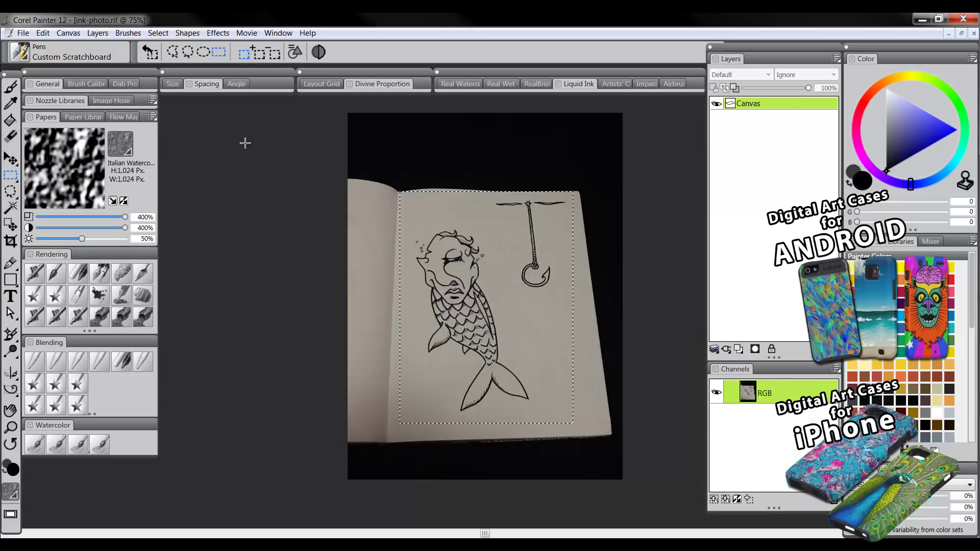
Create a new blank 18 × 24 inch portrait canvas at 150 ppi.
left_click(23, 33)
left_click(41, 44)
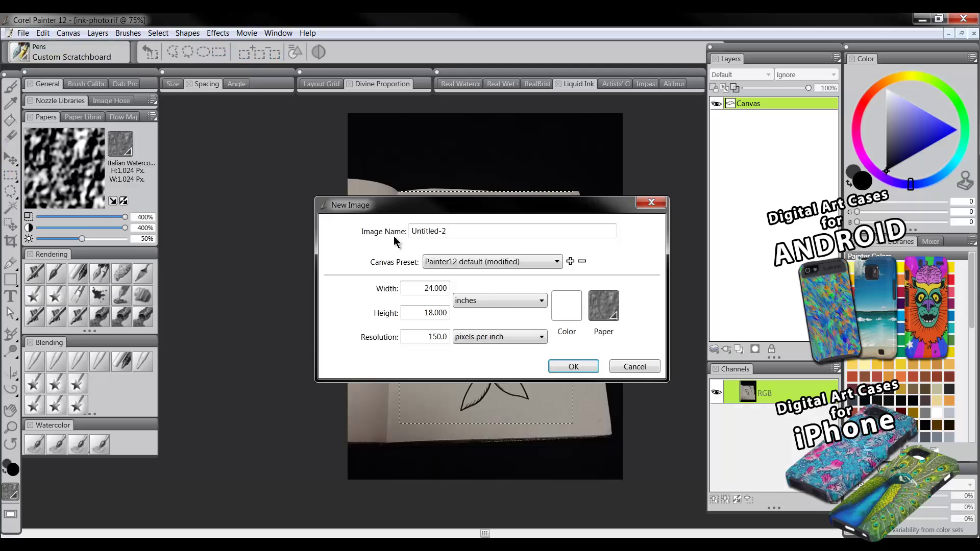
left_click_drag(424, 288, 469, 313)
type("18")
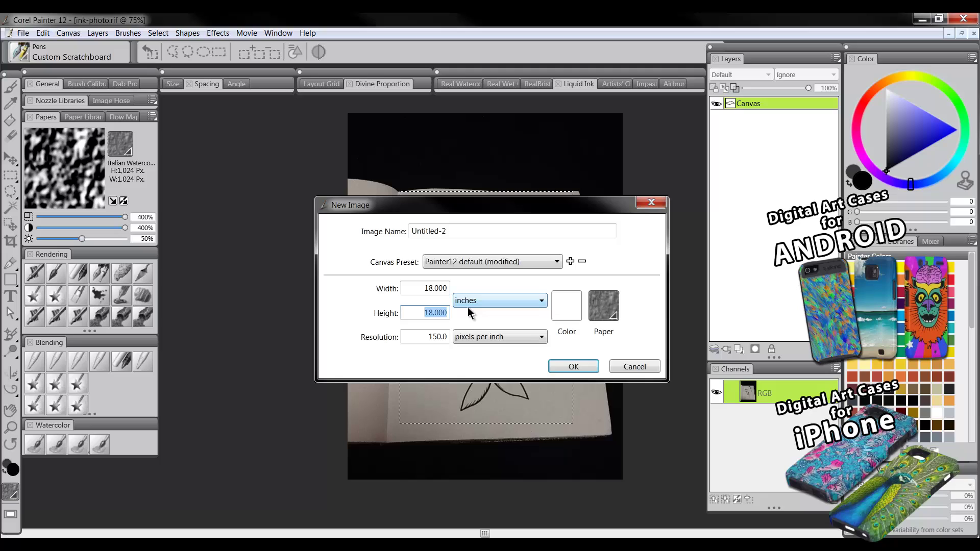
type("24")
left_click(419, 340)
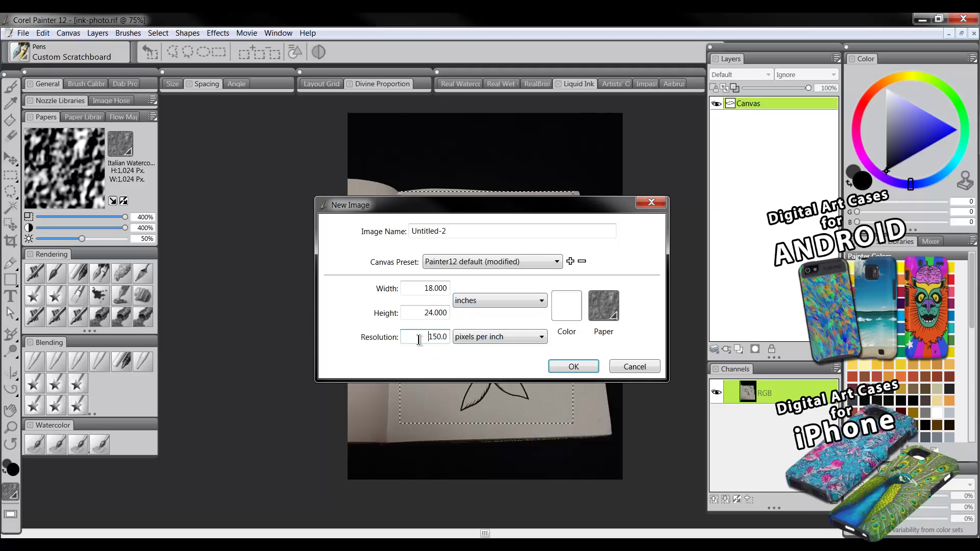
left_click(574, 367)
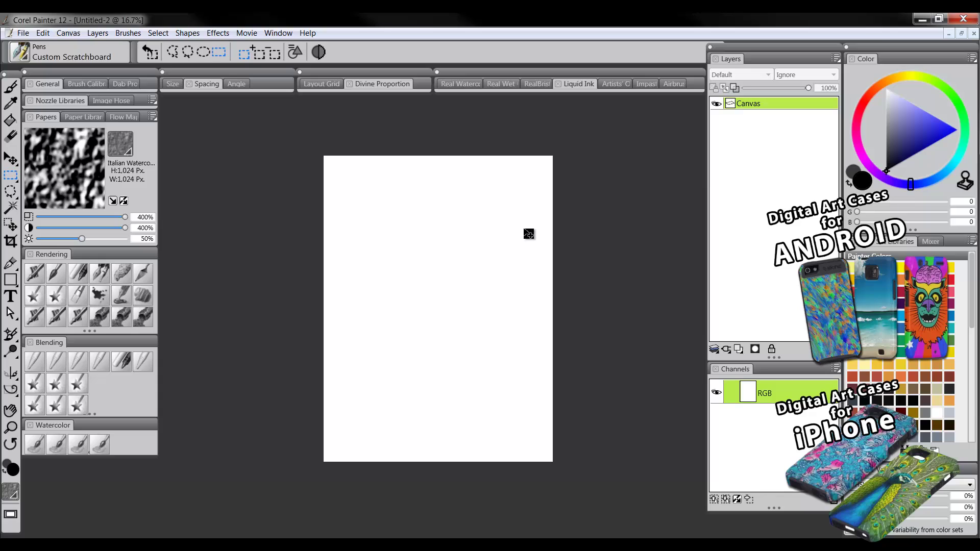
Paste the sketch as Layer 1, shift it left, and Free Transform it to nearly fill the canvas.
key("ctrl+v")
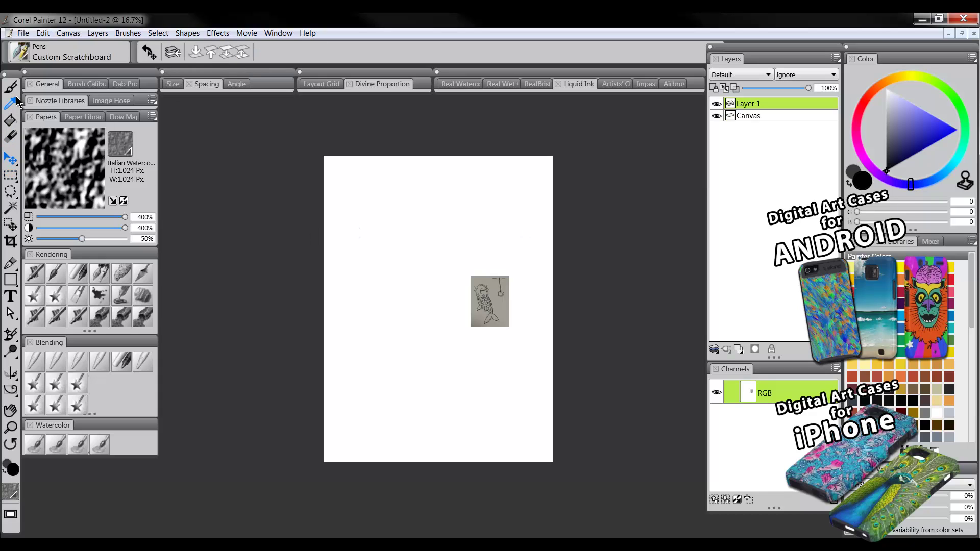
left_click_drag(497, 302, 452, 302)
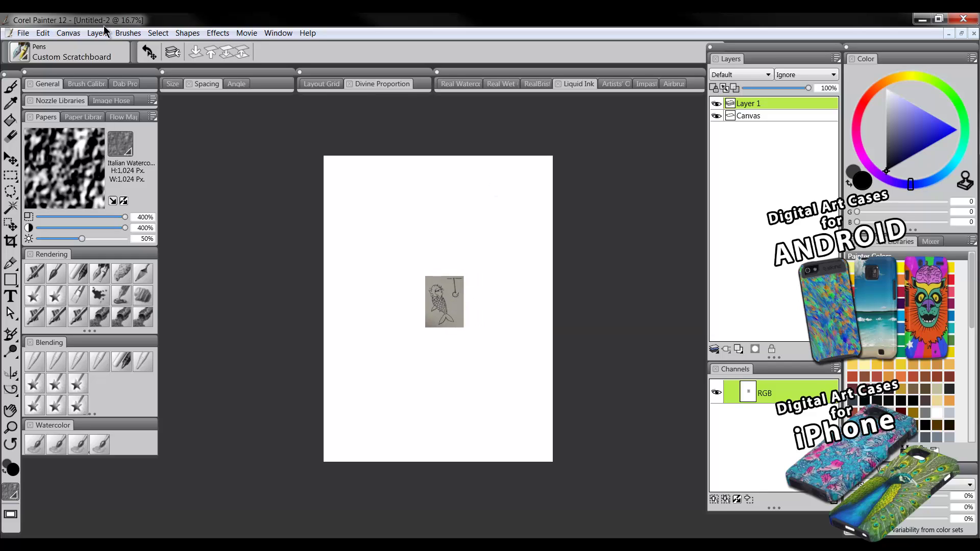
left_click(68, 34)
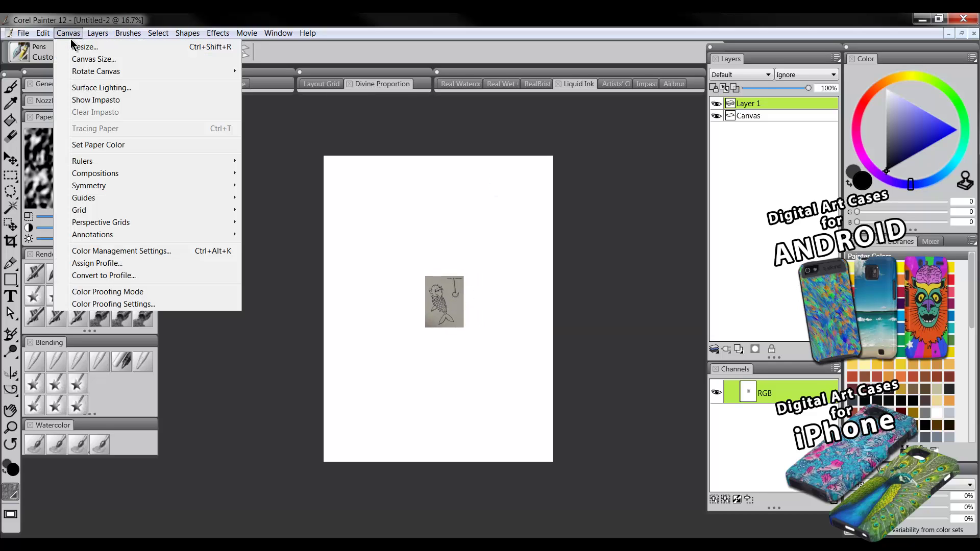
mouse_move(42, 34)
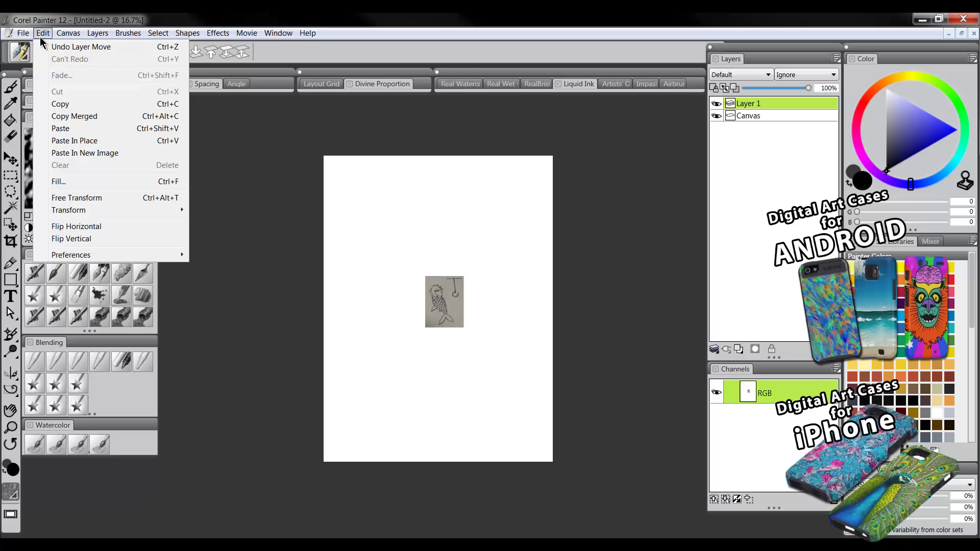
left_click(73, 200)
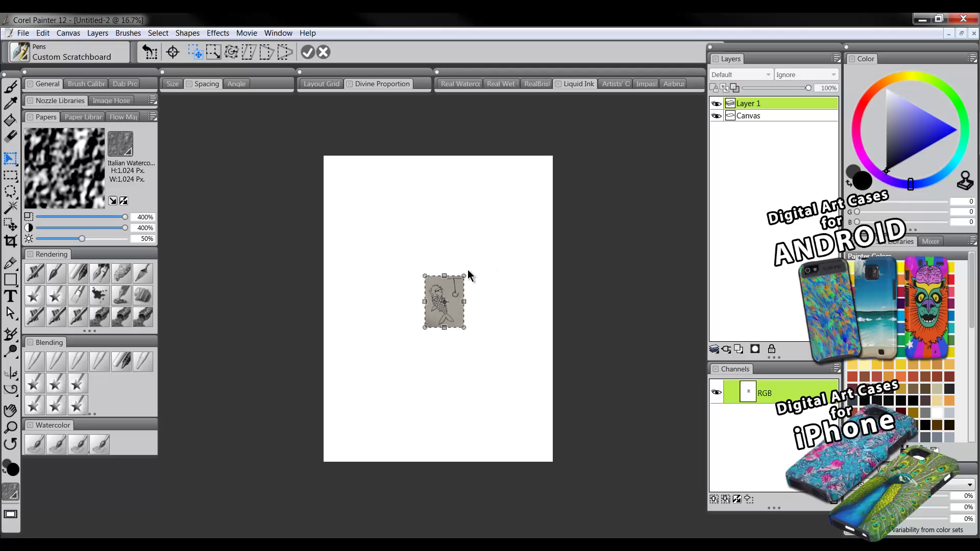
left_click_drag(464, 276, 508, 223)
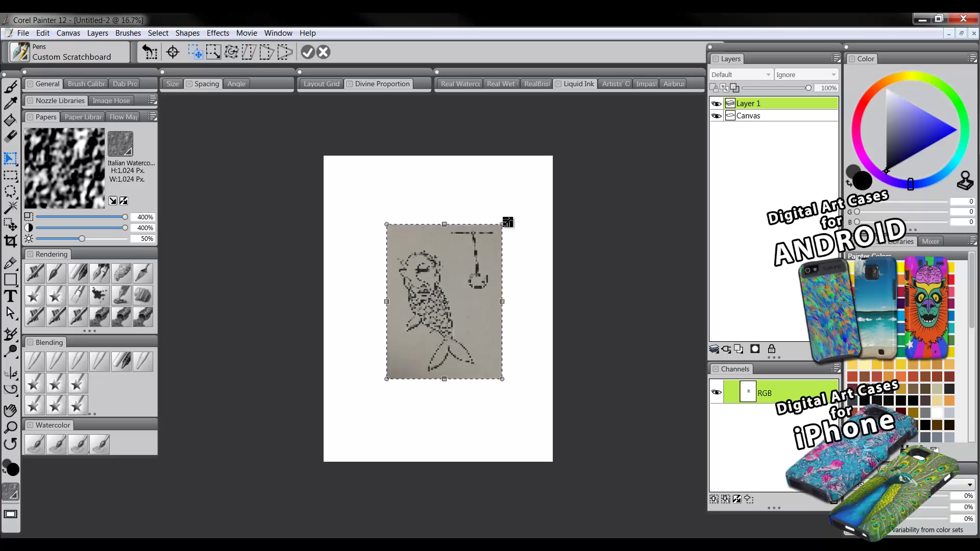
left_click_drag(507, 223, 563, 166)
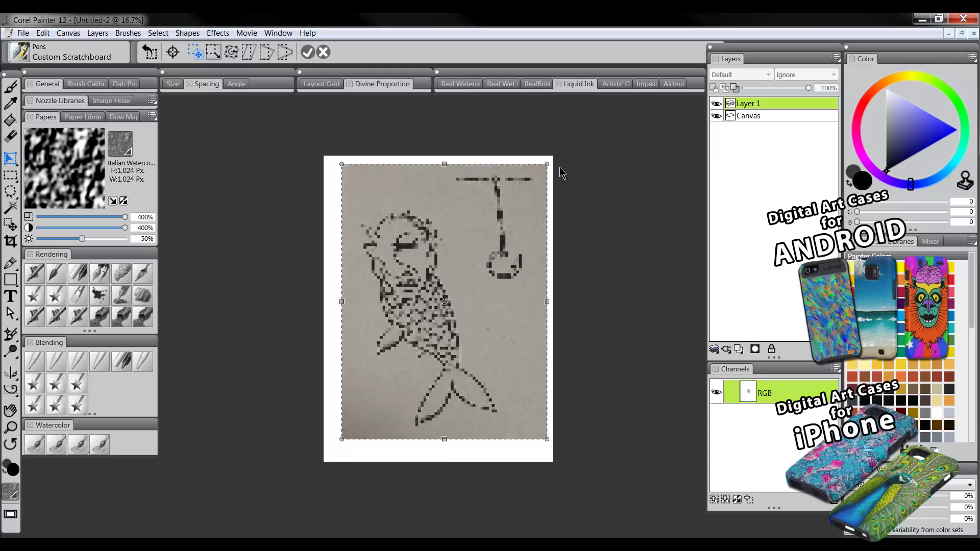
left_click(306, 52)
scroll(474, 270, "up", 2)
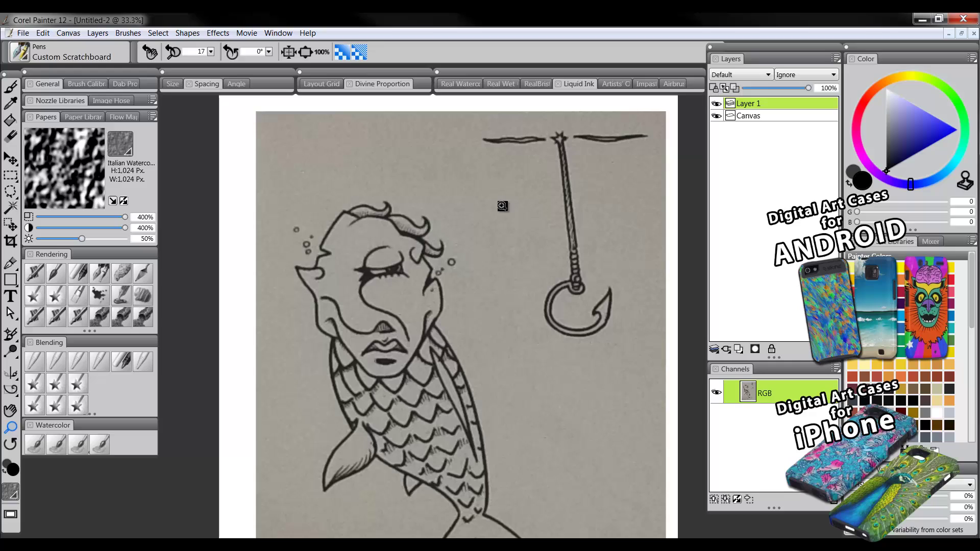
Rename Layer 1 to img and fade it to about 22% opacity.
double_click(746, 106)
type("i")
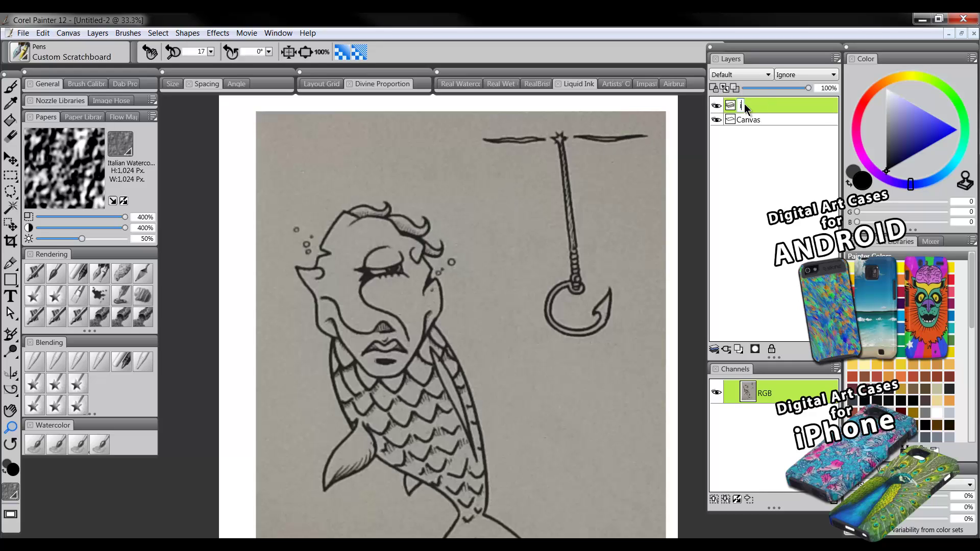
type("mg")
key("Return")
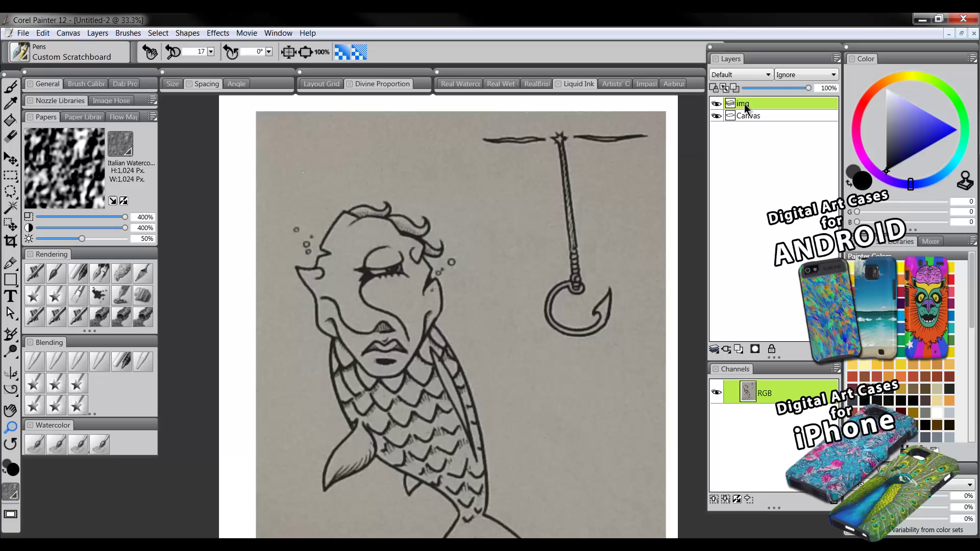
left_click(770, 89)
left_click_drag(766, 90, 759, 89)
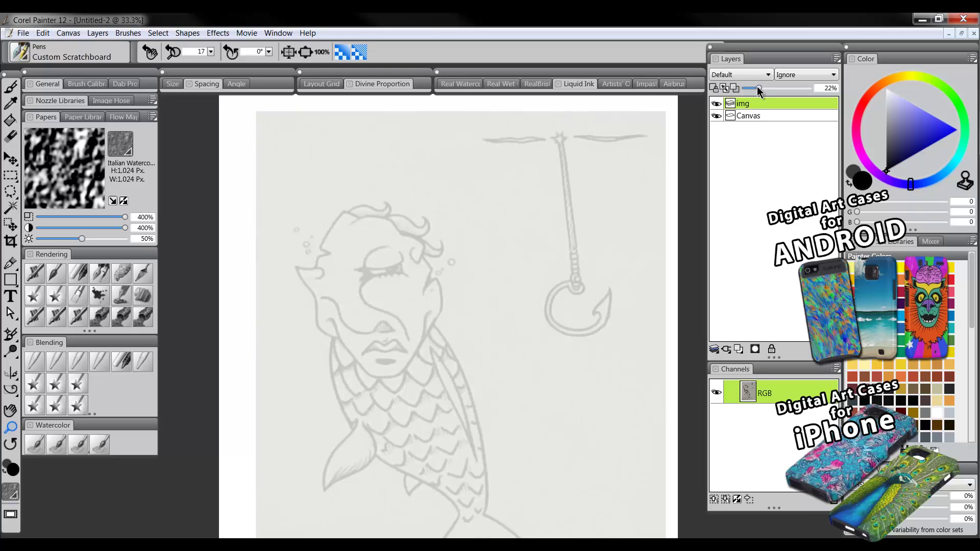
Add a new empty layer named ink above img.
left_click(740, 349)
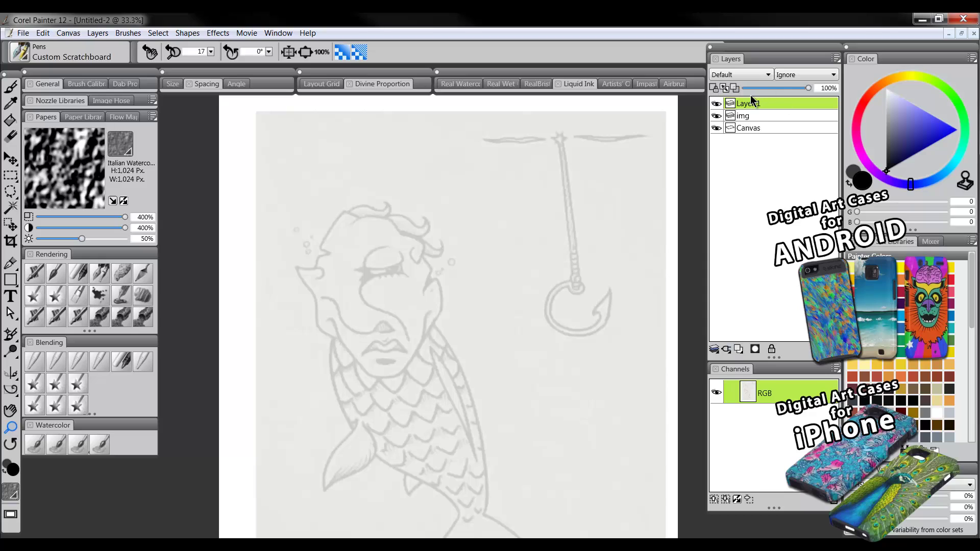
double_click(749, 105)
type("in")
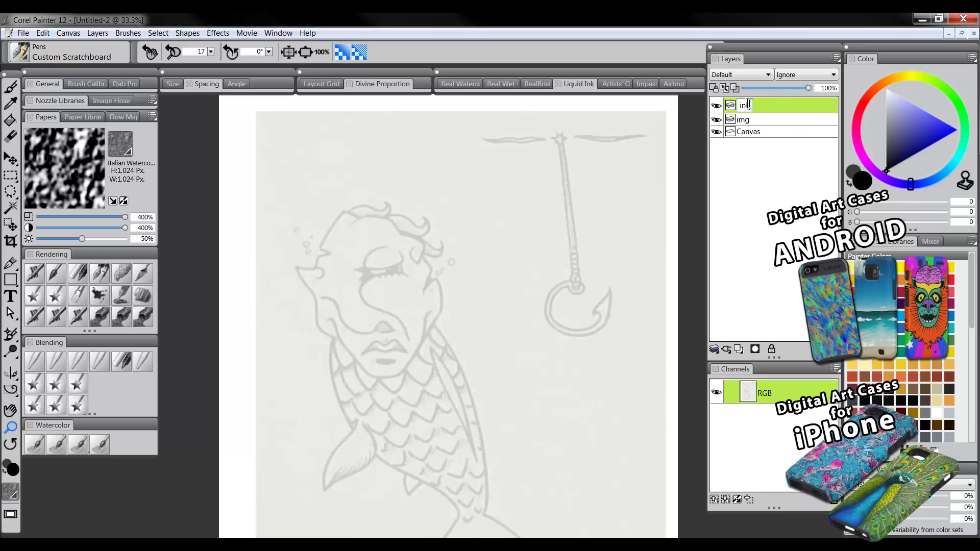
type("k")
key("Return")
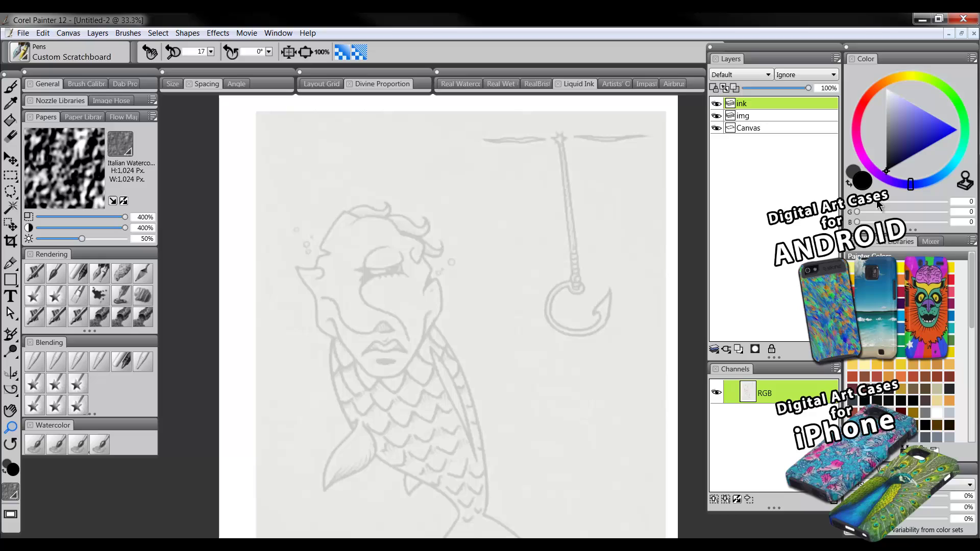
Choose the Custom Scratchboard pen and zoom to 66.7% on the head sketch.
left_click(106, 275)
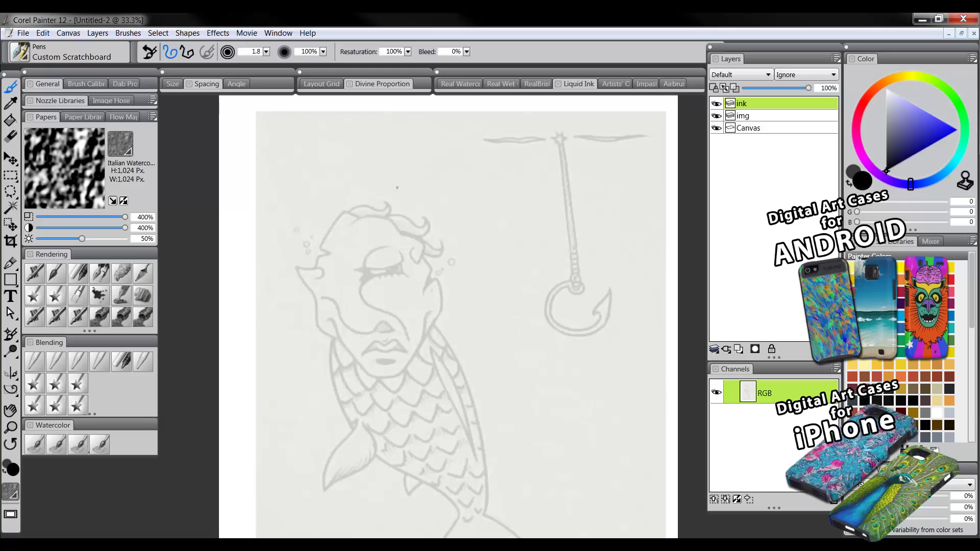
left_click(11, 427)
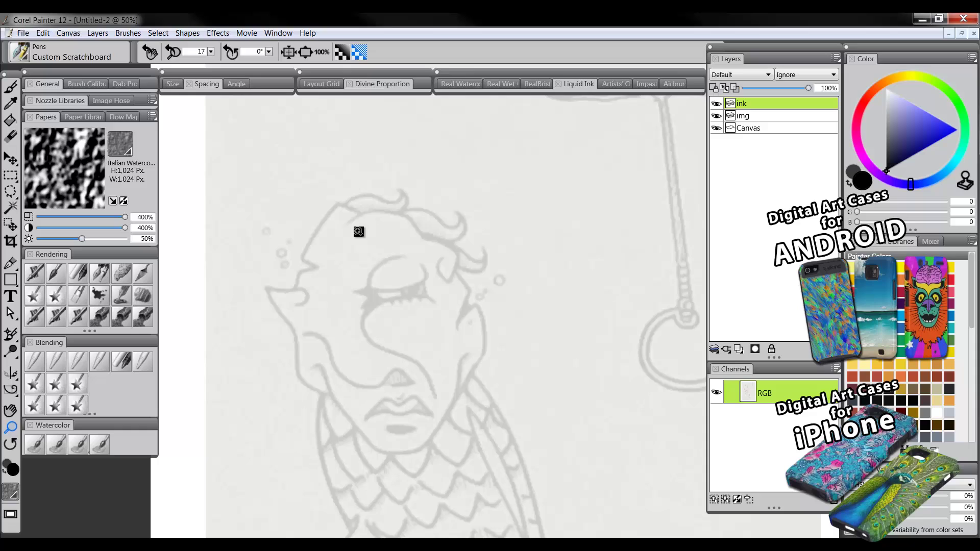
left_click(359, 231)
left_click_drag(355, 241, 401, 295)
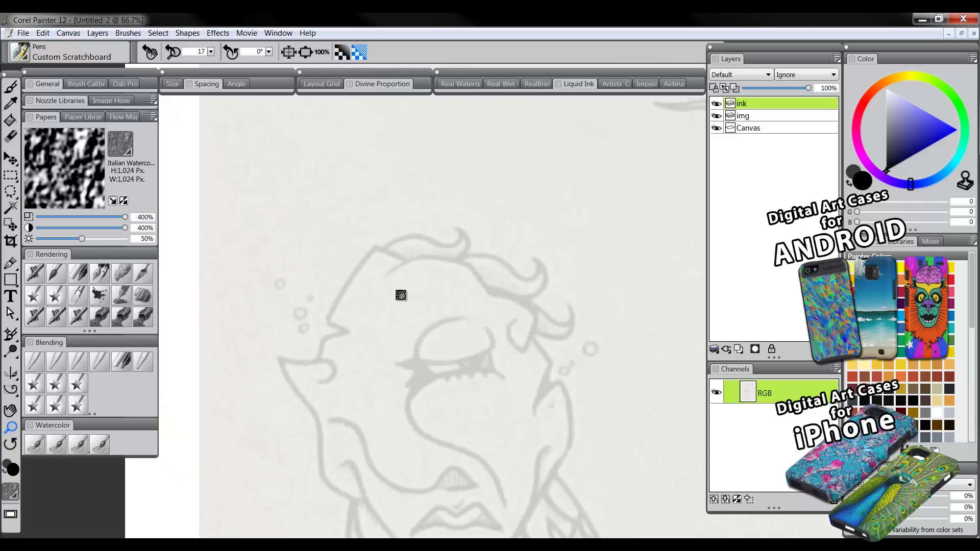
Set the pen size to 8.0 after a test stroke, and handwrite an 8.0 note above the head.
key("b")
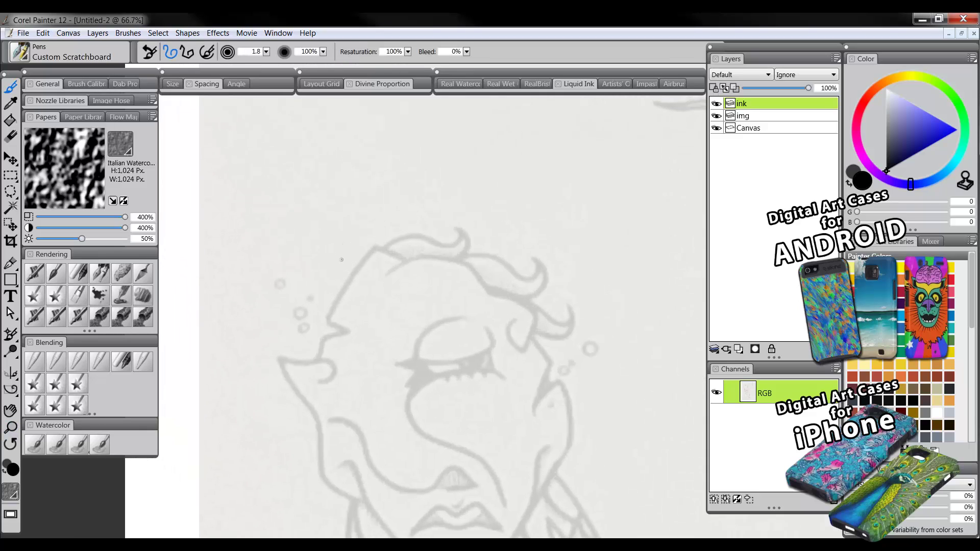
key("bracketright")
key("bracketright")
key("bracketright")
left_click_drag(328, 293, 360, 246)
key("ctrl+z")
left_click(255, 52)
type("8")
key("Return")
mouse_move(275, 179)
left_mouse_down()
mouse_move(259, 204)
mouse_move(276, 178)
mouse_move(300, 196)
mouse_move(307, 176)
left_mouse_up()
left_click(288, 193)
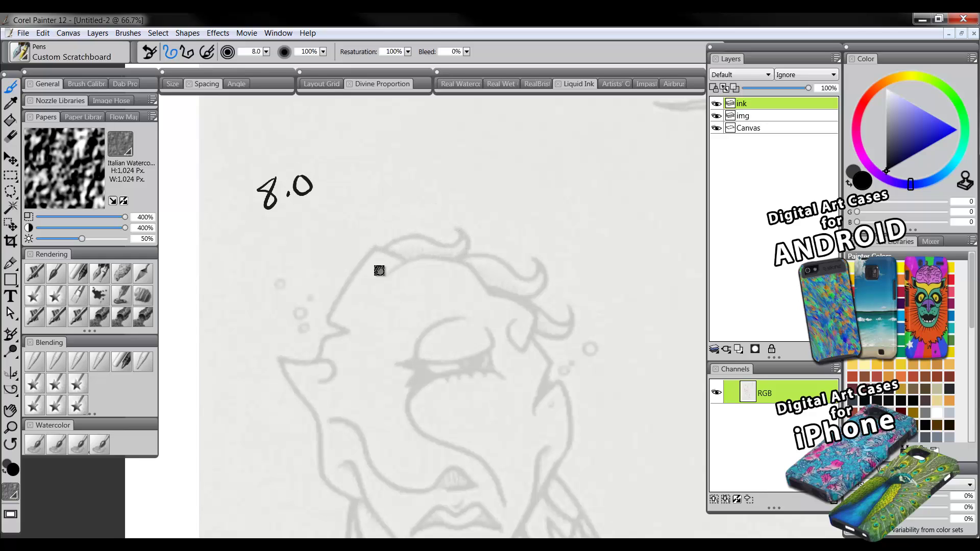
Ink the back-of-head outline, redrawing it after undoing bad strokes.
left_click_drag(378, 271, 364, 242)
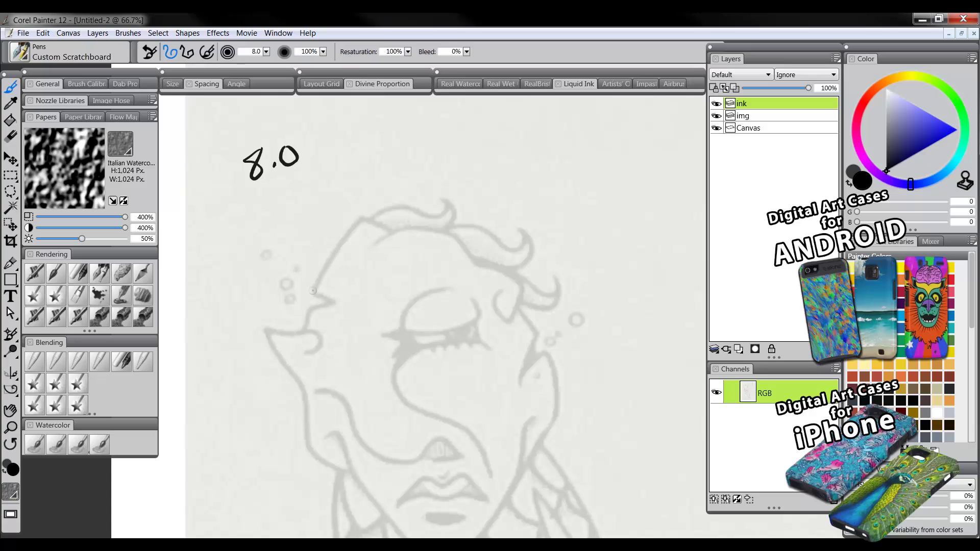
left_click_drag(313, 291, 365, 215)
key("ctrl+z")
mouse_move(316, 287)
left_mouse_down()
mouse_move(360, 219)
mouse_move(392, 231)
mouse_move(377, 213)
mouse_move(399, 207)
mouse_move(432, 216)
mouse_move(453, 205)
mouse_move(454, 221)
mouse_move(439, 233)
mouse_move(498, 238)
mouse_move(488, 238)
mouse_move(520, 225)
mouse_move(526, 264)
left_mouse_up()
key("ctrl+z")
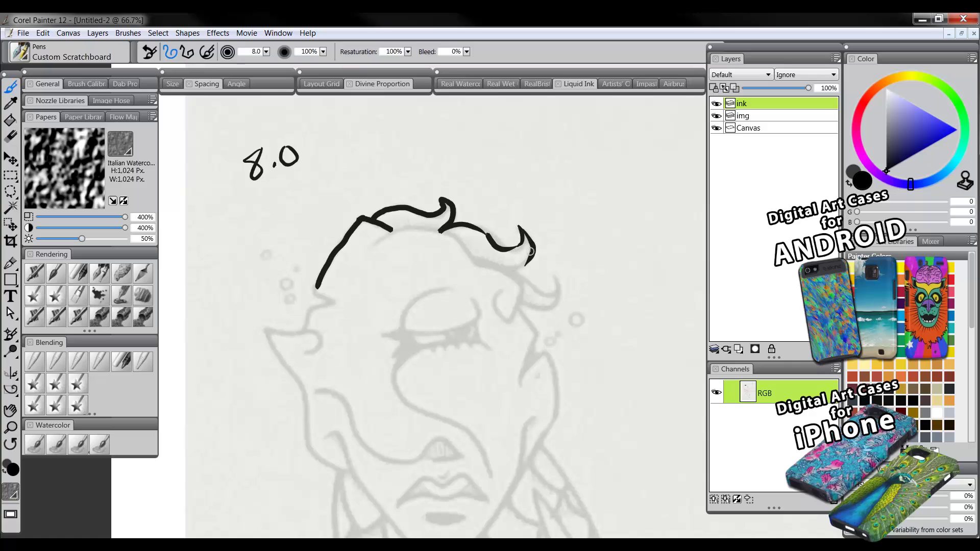
key("ctrl+z")
key("ctrl+z")
key("ctrl+z")
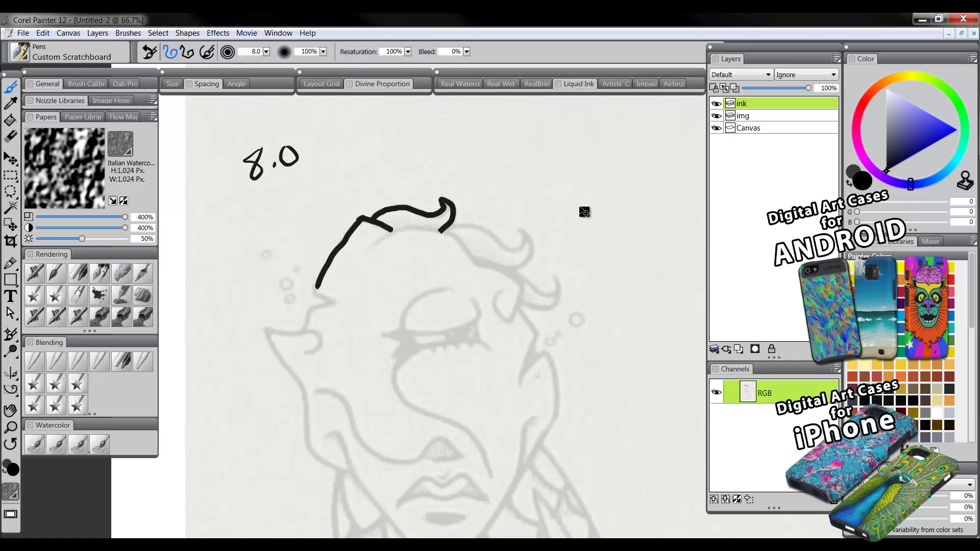
Ink the hair curls right of the hook, the forehead hairline, and the outline down to the fin ear.
mouse_move(442, 229)
left_mouse_down()
mouse_move(478, 228)
mouse_move(514, 254)
mouse_move(525, 242)
mouse_move(518, 230)
mouse_move(535, 263)
mouse_move(536, 236)
left_mouse_up()
key("ctrl+z")
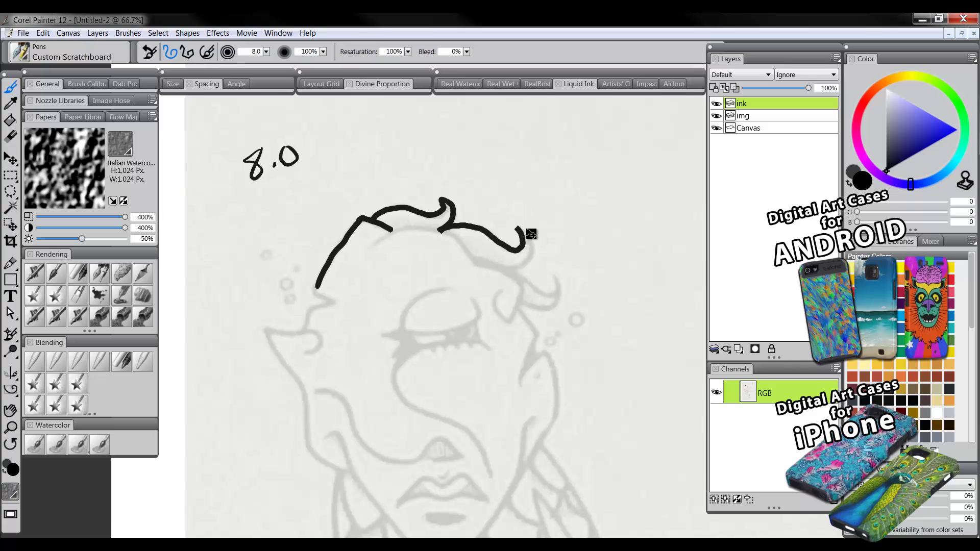
key("ctrl+z")
key("ctrl+z")
mouse_move(441, 231)
left_mouse_down()
mouse_move(510, 248)
mouse_move(521, 231)
mouse_move(532, 255)
mouse_move(502, 269)
left_mouse_up()
mouse_move(442, 233)
left_mouse_down()
mouse_move(537, 290)
mouse_move(559, 284)
mouse_move(553, 271)
mouse_move(558, 297)
mouse_move(521, 303)
left_mouse_up()
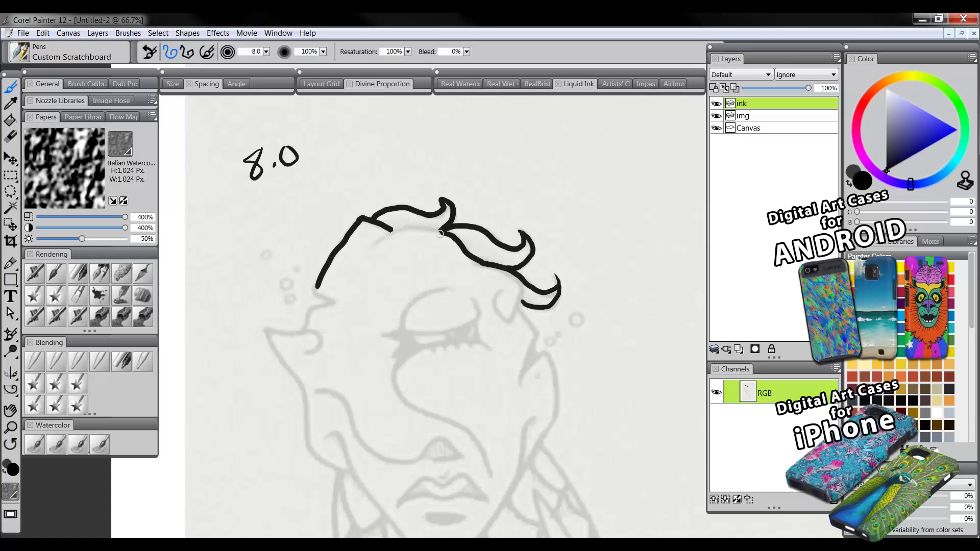
mouse_move(436, 230)
left_mouse_down()
mouse_move(398, 229)
mouse_move(369, 248)
left_mouse_up()
mouse_move(391, 330)
left_mouse_down()
mouse_move(429, 255)
mouse_move(382, 195)
left_mouse_up()
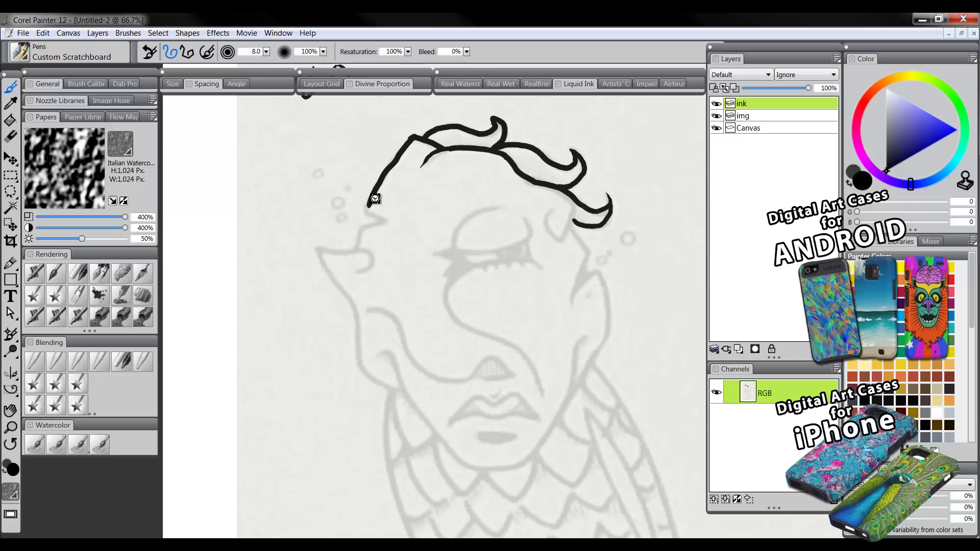
mouse_move(367, 208)
left_mouse_down()
mouse_move(360, 228)
mouse_move(356, 248)
mouse_move(442, 263)
mouse_move(449, 245)
mouse_move(411, 267)
mouse_move(418, 252)
mouse_move(409, 247)
mouse_move(366, 251)
mouse_move(397, 301)
mouse_move(406, 357)
mouse_move(451, 387)
left_mouse_up()
Ink the right-side hair line, right cheek and jaw down to the chin.
left_click_drag(558, 324, 516, 339)
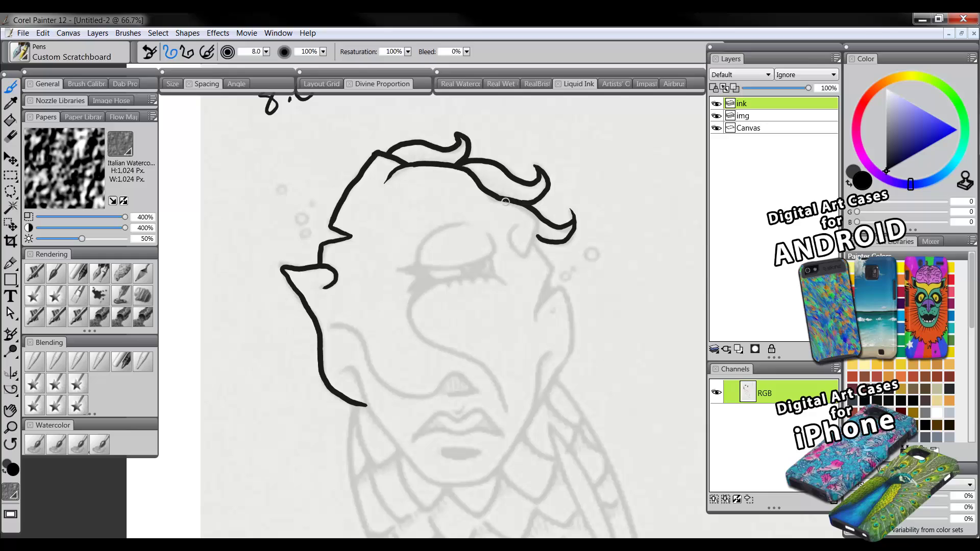
mouse_move(490, 201)
left_mouse_down()
mouse_move(540, 224)
mouse_move(525, 254)
mouse_move(511, 240)
mouse_move(512, 230)
mouse_move(547, 258)
mouse_move(540, 310)
mouse_move(562, 286)
mouse_move(572, 331)
mouse_move(561, 374)
mouse_move(534, 410)
left_mouse_up()
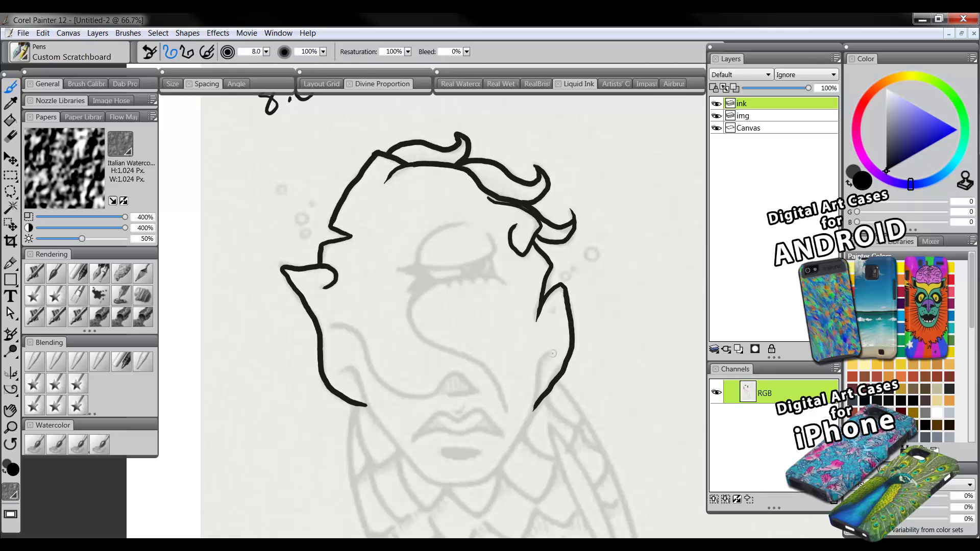
left_click_drag(547, 351, 536, 402)
key("ctrl+z")
left_click_drag(537, 365, 534, 397)
key("ctrl+z")
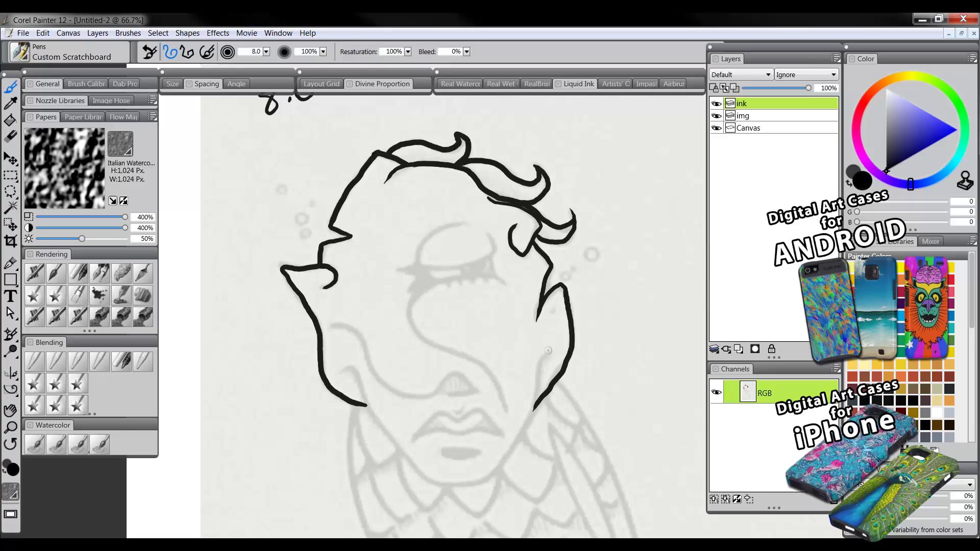
mouse_move(545, 354)
left_mouse_down()
mouse_move(531, 412)
mouse_move(504, 463)
mouse_move(450, 489)
mouse_move(409, 470)
mouse_move(339, 368)
left_mouse_up()
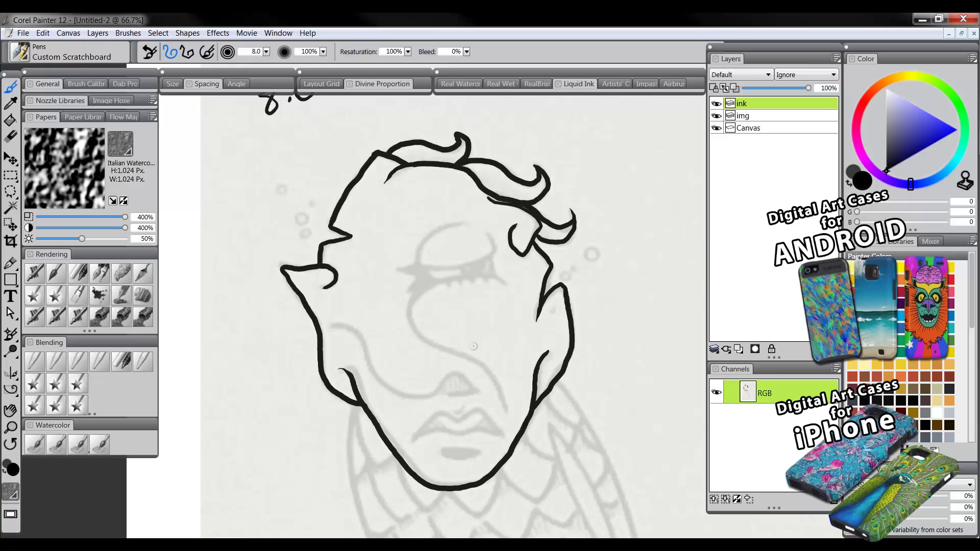
mouse_move(477, 317)
left_mouse_down()
mouse_move(449, 372)
mouse_move(438, 351)
mouse_move(462, 357)
mouse_move(504, 318)
left_mouse_up()
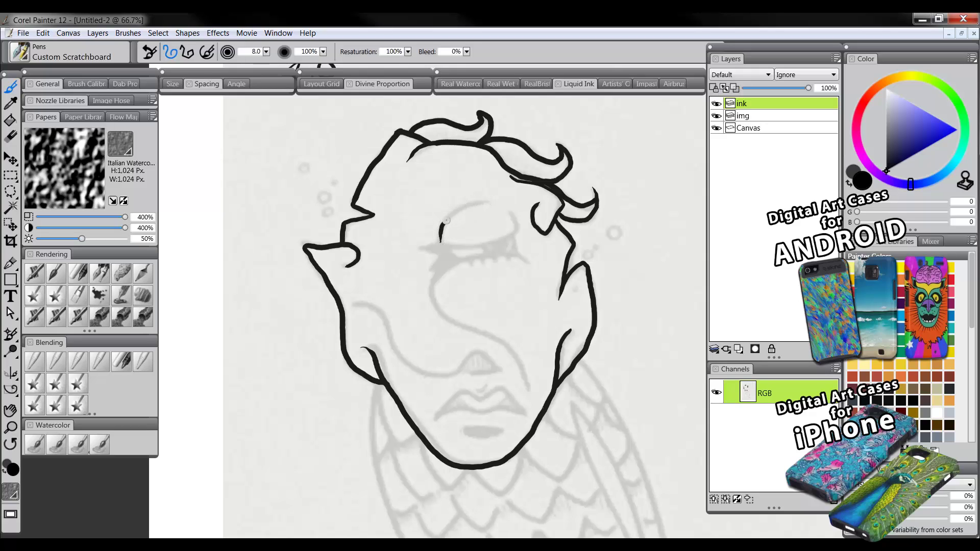
Ink the upper eyelid arc, closed lower eyelid, lid line and inner eye corner.
left_click_drag(446, 221, 491, 200)
mouse_move(441, 243)
left_mouse_down()
mouse_move(489, 242)
mouse_move(516, 215)
left_mouse_up()
left_click_drag(443, 244, 422, 249)
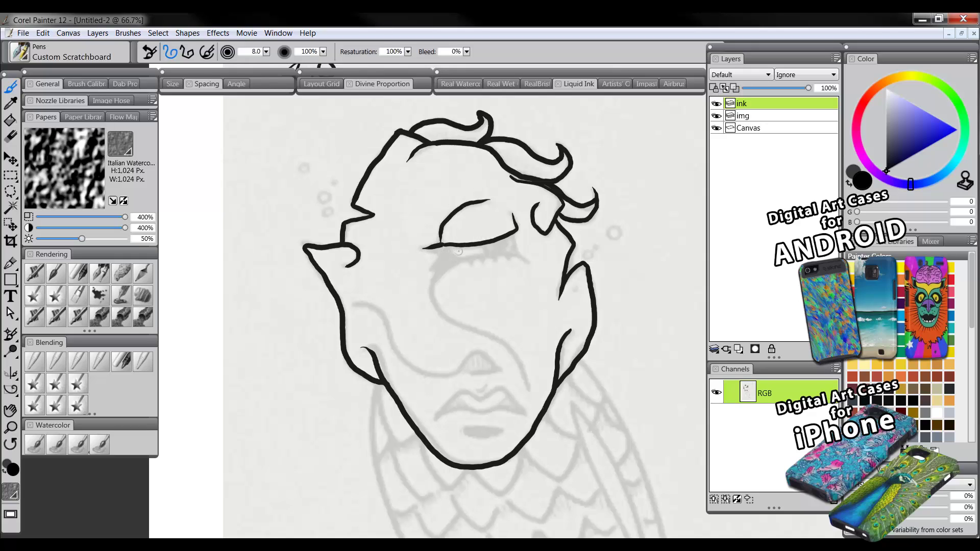
left_click_drag(451, 247, 458, 258)
left_click_drag(514, 234, 513, 248)
key("ctrl+z")
mouse_move(438, 276)
left_mouse_down()
mouse_move(489, 252)
mouse_move(516, 250)
mouse_move(532, 262)
left_mouse_up()
mouse_move(423, 250)
left_mouse_down()
mouse_move(440, 252)
mouse_move(431, 272)
mouse_move(462, 261)
left_mouse_up()
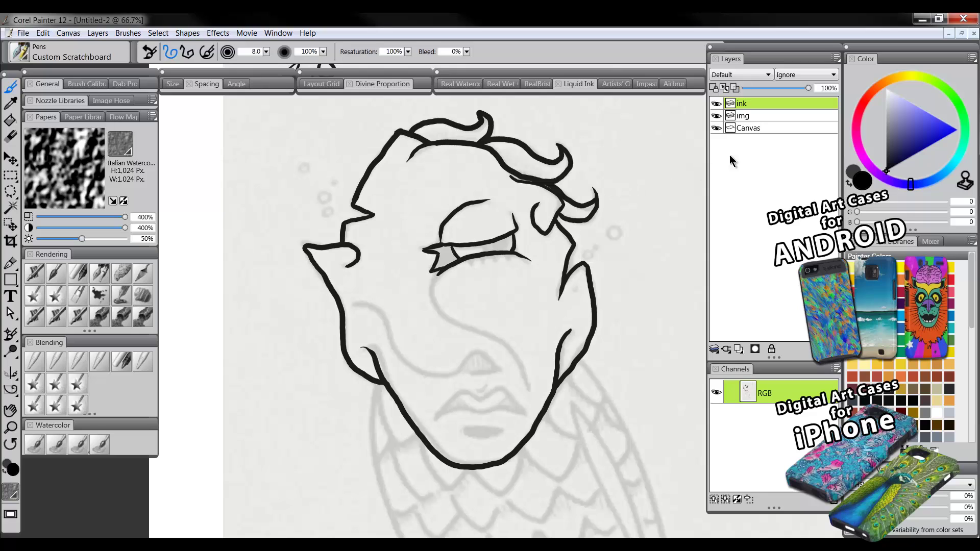
Toggle the ink layer off and raise the img sketch layer to 69% opacity.
left_click(717, 103)
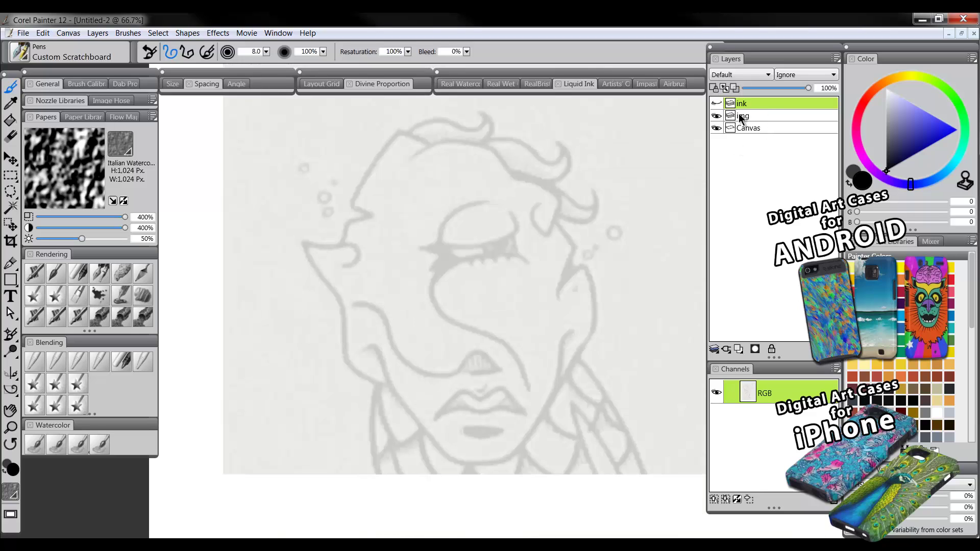
left_click(740, 115)
left_click_drag(782, 90, 791, 89)
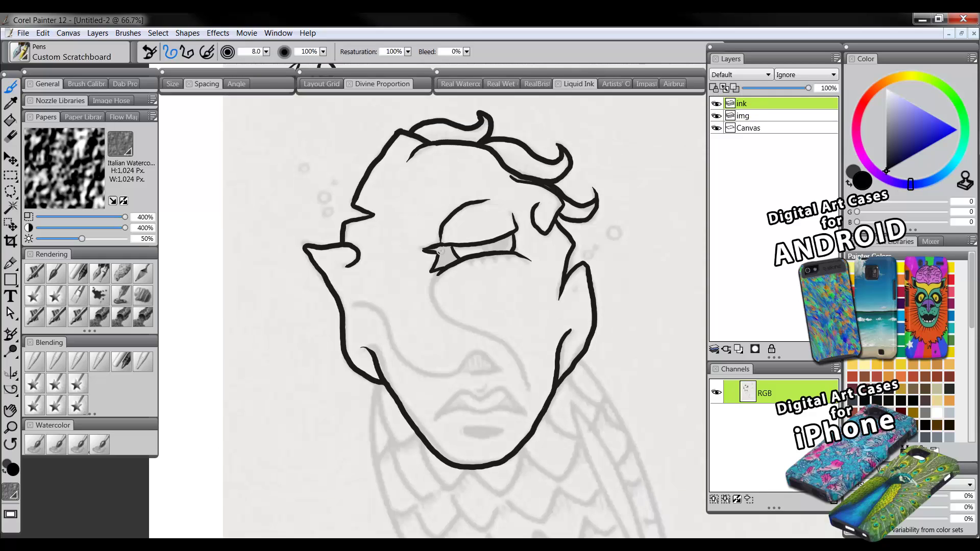
Fill the dark outer eye corner, thicken the inner eyelid, and draw the pupil.
mouse_move(436, 250)
left_mouse_down()
mouse_move(456, 248)
mouse_move(437, 266)
mouse_move(455, 259)
left_mouse_up()
left_click_drag(515, 241, 527, 257)
left_click(718, 103)
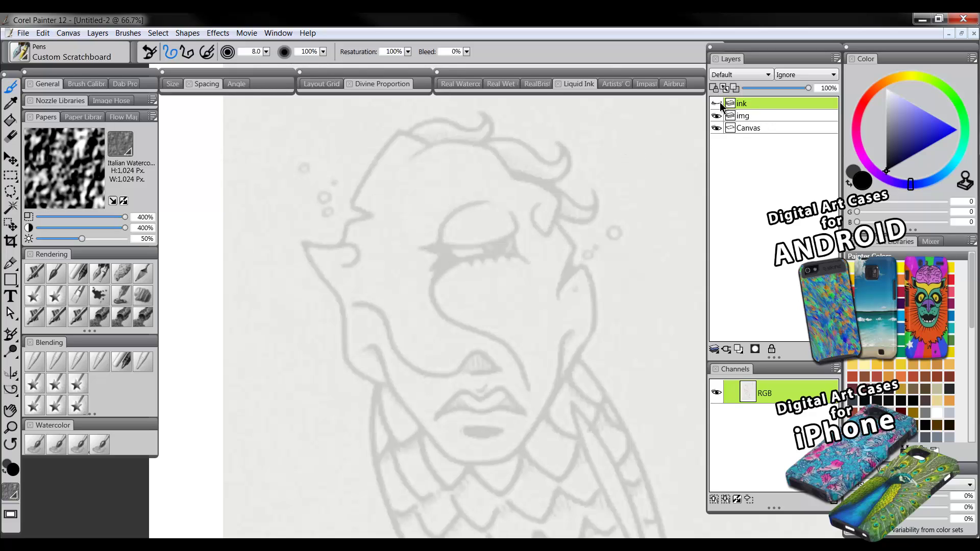
left_click(719, 103)
mouse_move(482, 245)
left_mouse_down()
mouse_move(489, 258)
mouse_move(510, 246)
mouse_move(492, 245)
left_mouse_up()
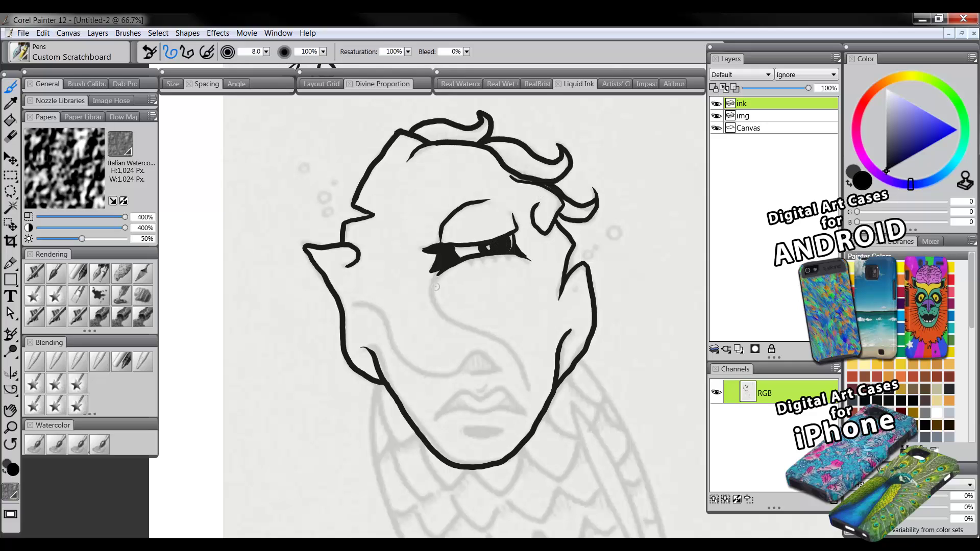
Ink the long curve from under the eye down toward the chin, plus four lower eyelashes.
left_click_drag(440, 267, 435, 307)
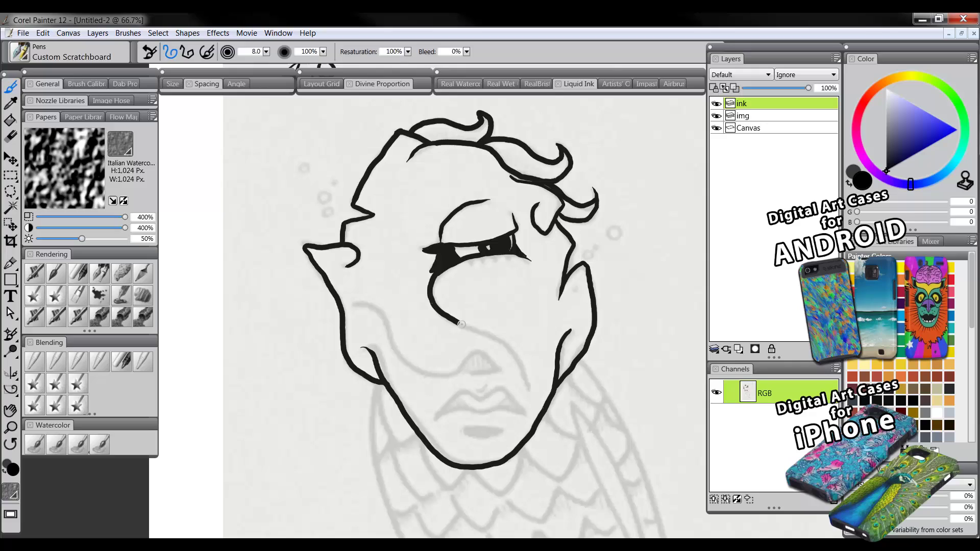
mouse_move(461, 325)
left_mouse_down()
mouse_move(509, 349)
mouse_move(528, 398)
left_mouse_up()
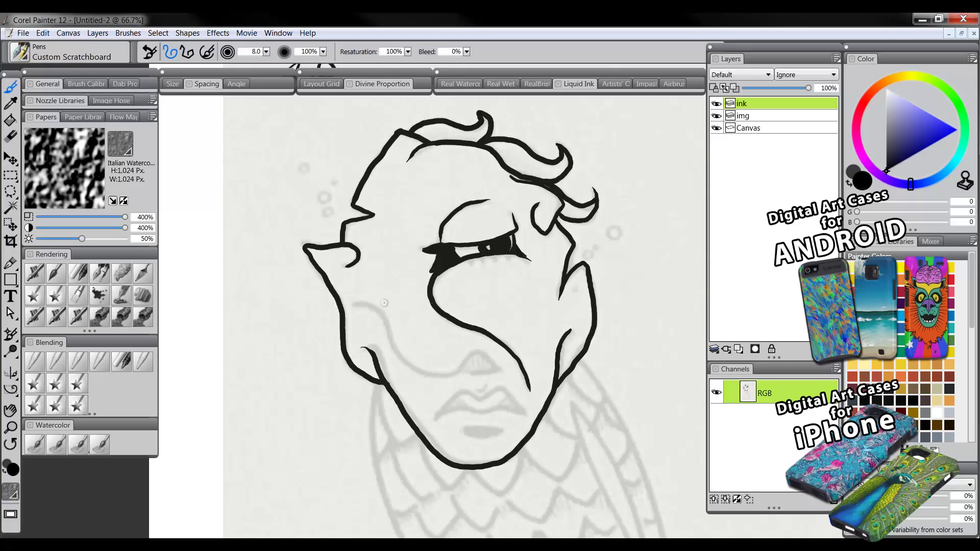
mouse_move(356, 304)
left_mouse_down()
mouse_move(376, 308)
mouse_move(411, 362)
mouse_move(442, 375)
mouse_move(473, 353)
mouse_move(499, 375)
mouse_move(452, 376)
left_mouse_up()
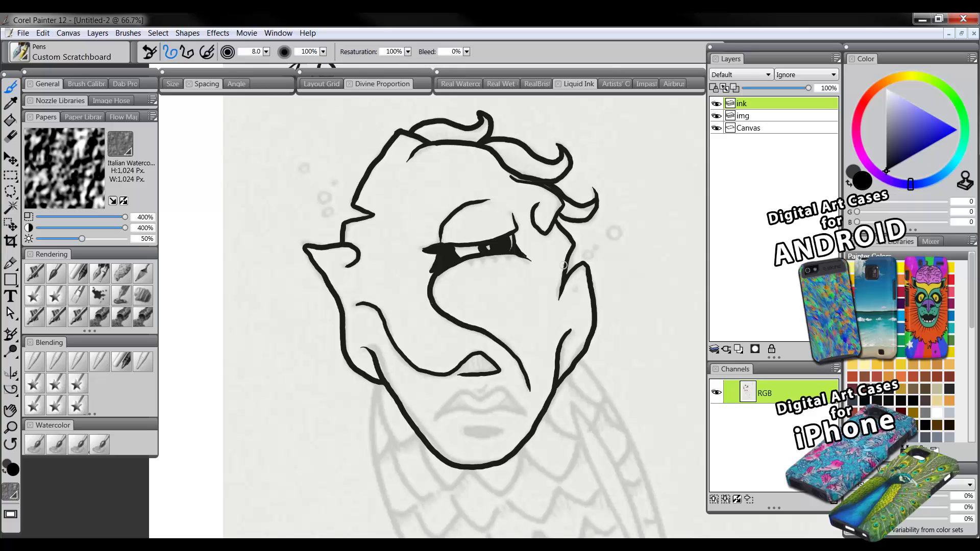
left_click_drag(469, 259, 479, 266)
mouse_move(487, 253)
left_mouse_down()
mouse_move(486, 266)
mouse_move(507, 262)
left_mouse_up()
Ink the lip line, upper lip and the small curve above it.
left_click_drag(475, 446, 397, 295)
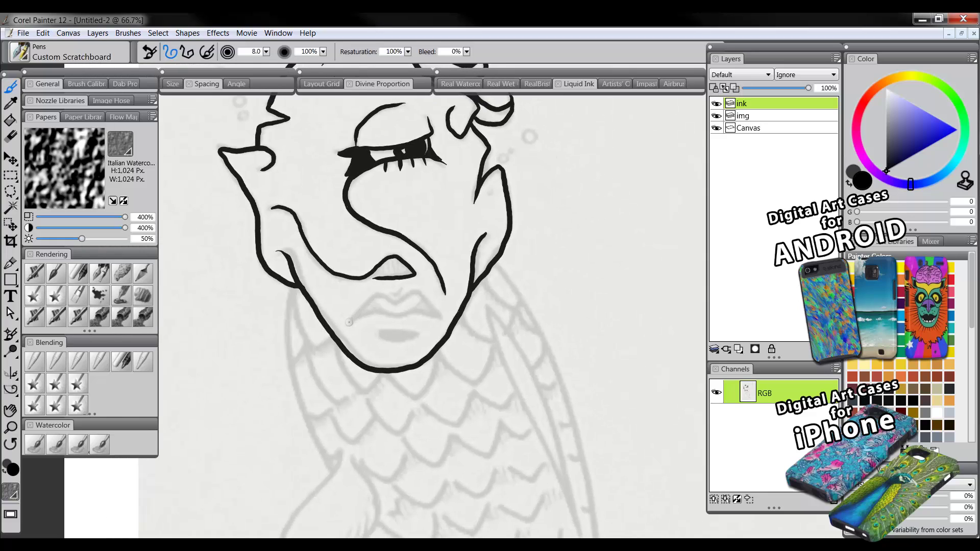
mouse_move(349, 322)
left_mouse_down()
mouse_move(390, 311)
mouse_move(438, 321)
left_mouse_up()
mouse_move(352, 321)
left_mouse_down()
mouse_move(379, 292)
mouse_move(415, 293)
mouse_move(442, 320)
left_mouse_up()
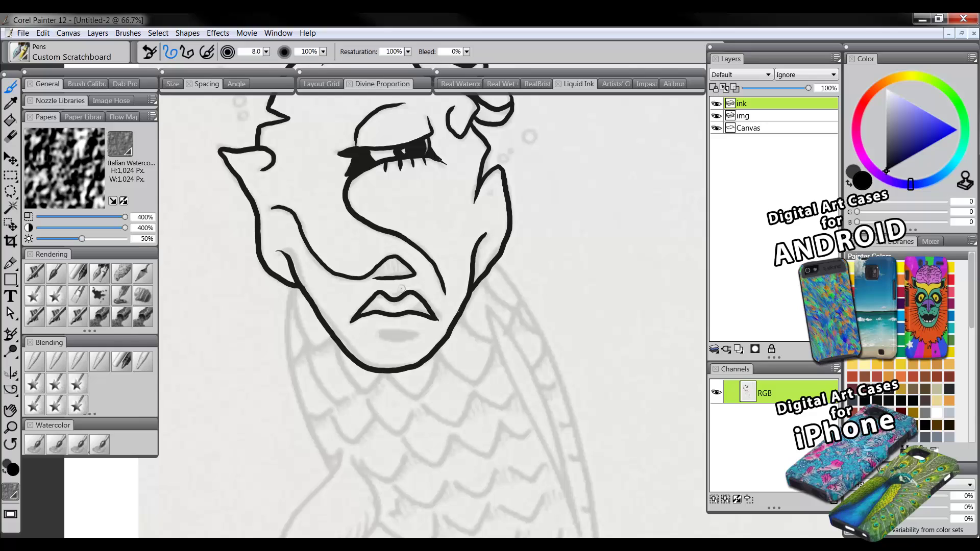
mouse_move(391, 292)
left_mouse_down()
mouse_move(417, 283)
mouse_move(402, 311)
mouse_move(399, 299)
mouse_move(378, 308)
mouse_move(403, 299)
mouse_move(396, 332)
mouse_move(415, 336)
mouse_move(384, 336)
mouse_move(415, 335)
left_mouse_up()
left_click_drag(444, 193, 461, 347)
Zoom to 100%, shrink the pen to 2.2, and handwrite a 2.0 size note.
left_click(10, 427)
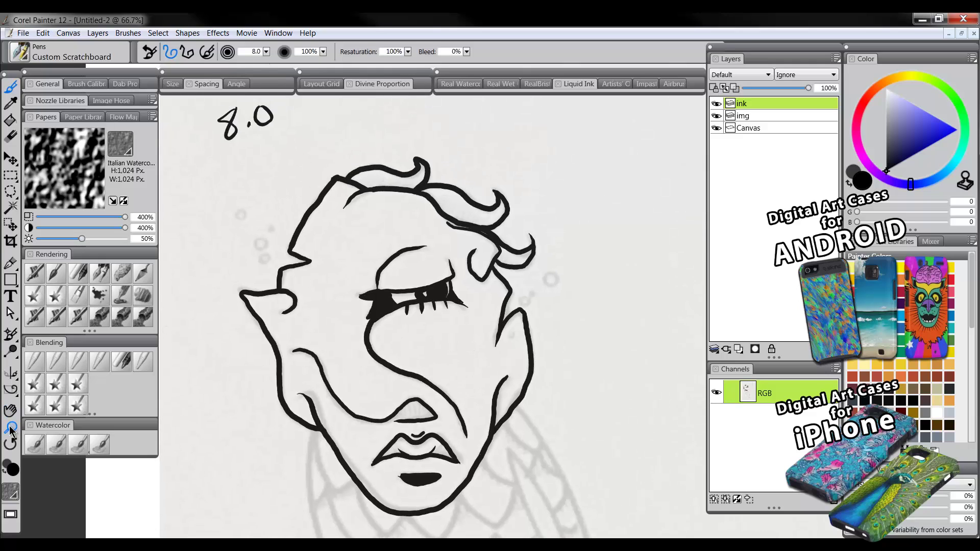
left_click(389, 351)
mouse_move(389, 352)
left_mouse_down()
mouse_move(389, 301)
mouse_move(346, 363)
mouse_move(487, 420)
left_mouse_up()
key("b")
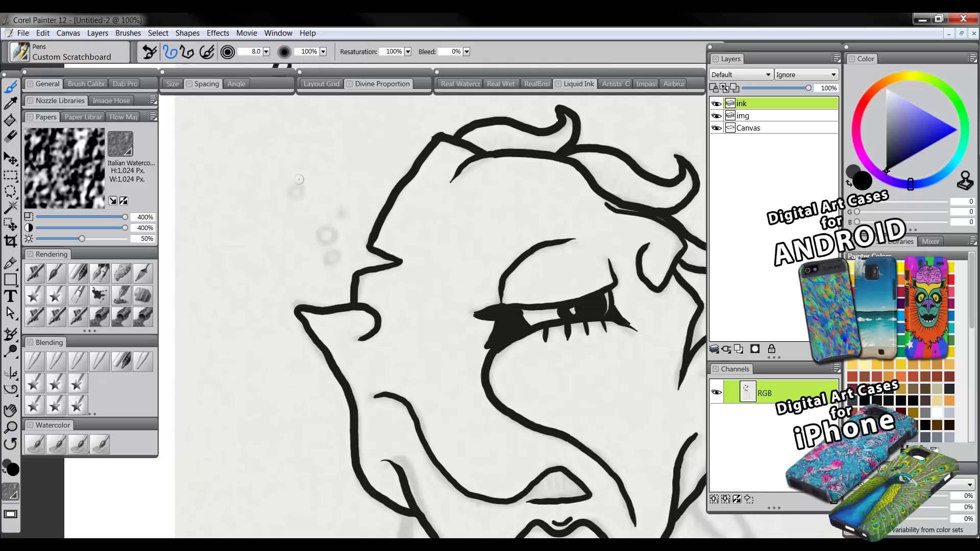
key("bracketleft")
key("bracketleft")
key("bracketleft")
key("bracketleft")
key("bracketleft")
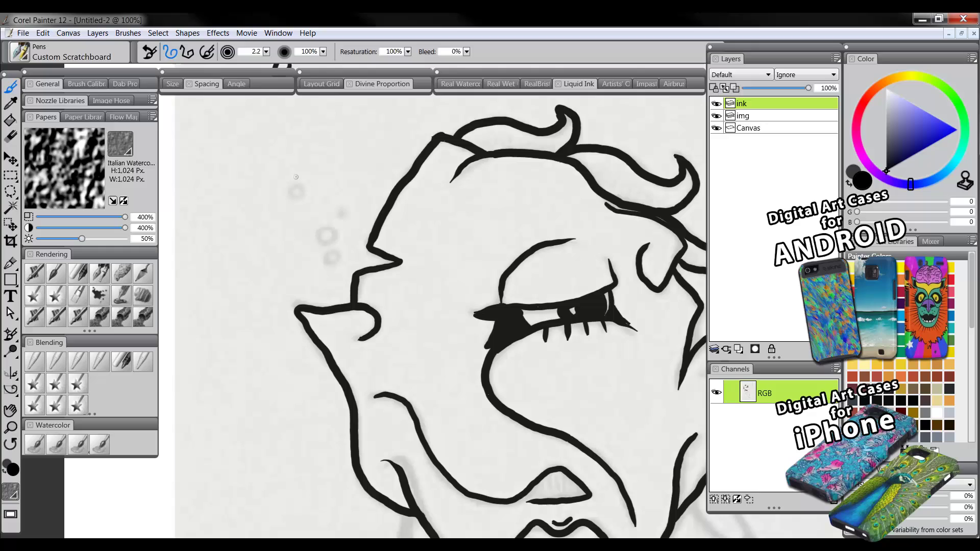
left_click_drag(307, 168, 270, 207)
key("ctrl+z")
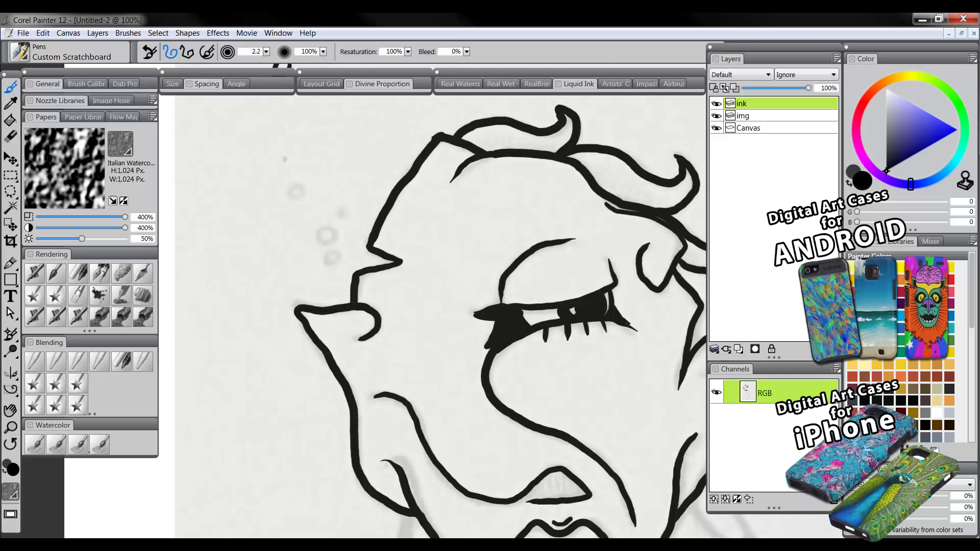
mouse_move(260, 153)
left_mouse_down()
mouse_move(264, 162)
mouse_move(285, 146)
left_mouse_up()
left_click_drag(295, 184, 298, 187)
key("ctrl+z")
mouse_move(340, 213)
left_mouse_down()
mouse_move(323, 229)
mouse_move(329, 251)
left_mouse_up()
Ink a trail of small bubbles rising beside the right side of the face.
left_click_drag(532, 337, 335, 317)
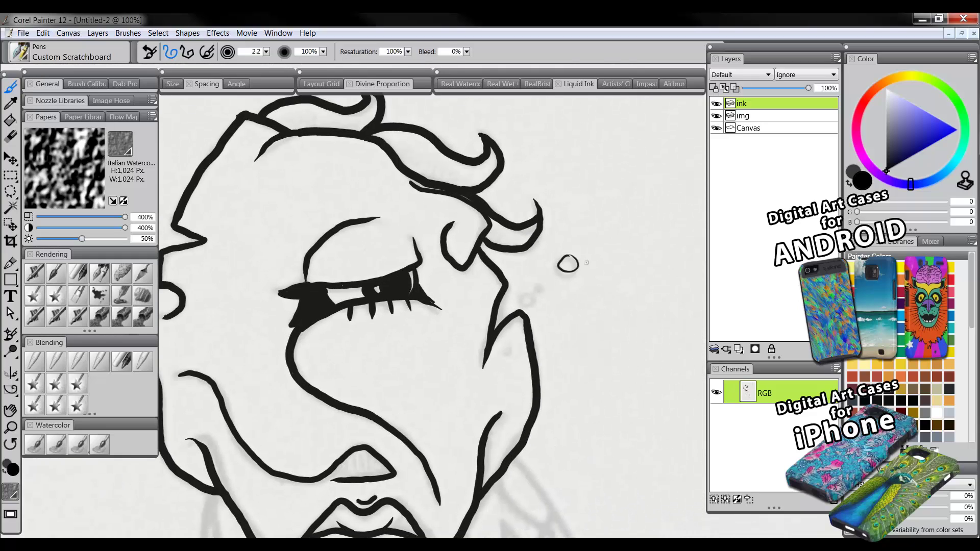
mouse_move(571, 257)
left_mouse_down()
mouse_move(561, 268)
mouse_move(573, 270)
mouse_move(568, 258)
left_mouse_up()
key("ctrl+z")
left_click_drag(538, 286, 532, 301)
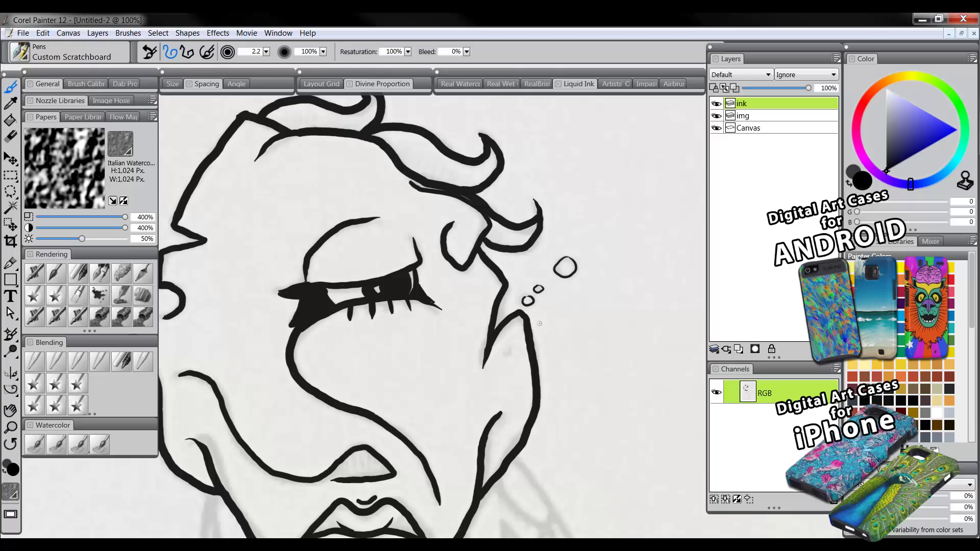
left_click_drag(513, 346, 511, 344)
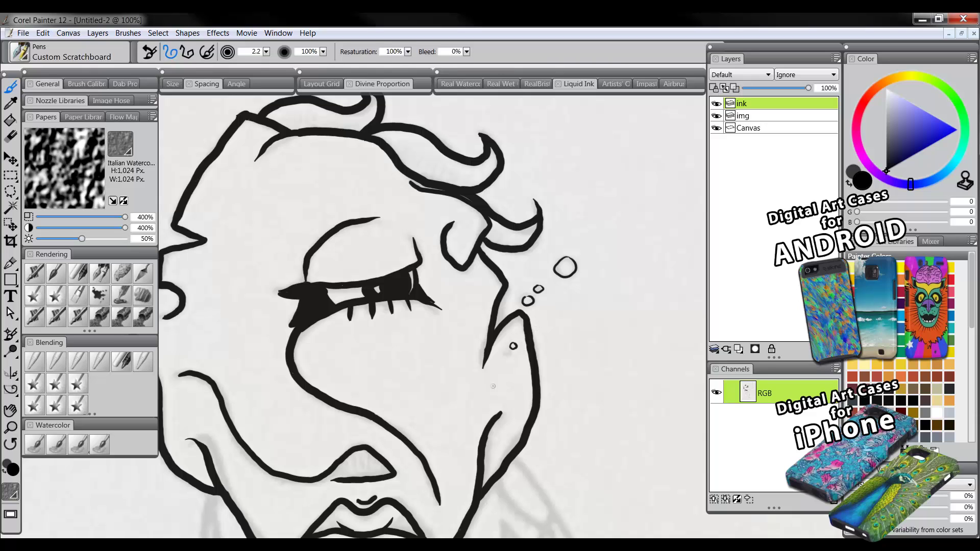
mouse_move(494, 387)
left_mouse_down()
mouse_move(532, 273)
mouse_move(578, 220)
left_mouse_up()
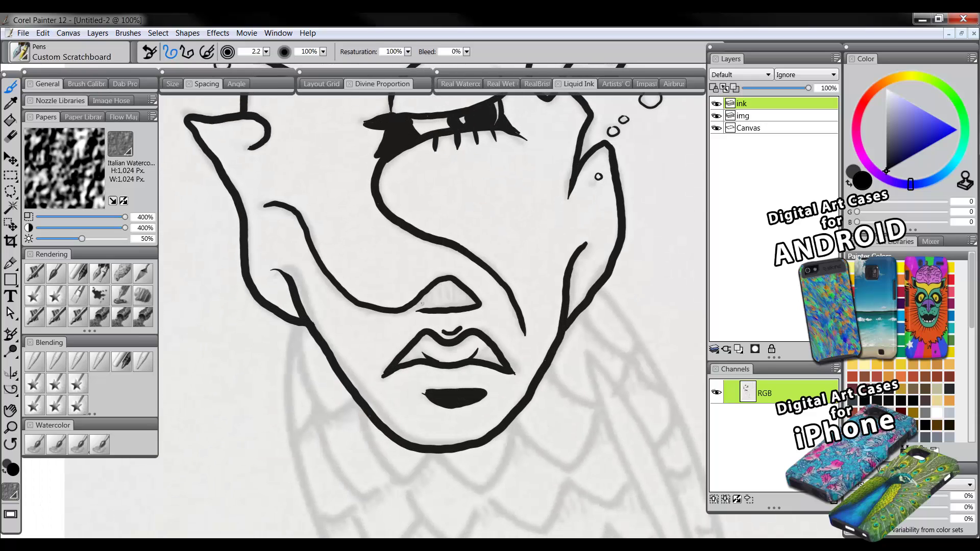
Add short ink hatching under the left and right sides of the nose.
mouse_move(424, 297)
left_mouse_down()
mouse_move(418, 313)
mouse_move(434, 310)
left_mouse_up()
mouse_move(445, 278)
left_mouse_down()
mouse_move(439, 303)
mouse_move(463, 307)
left_mouse_up()
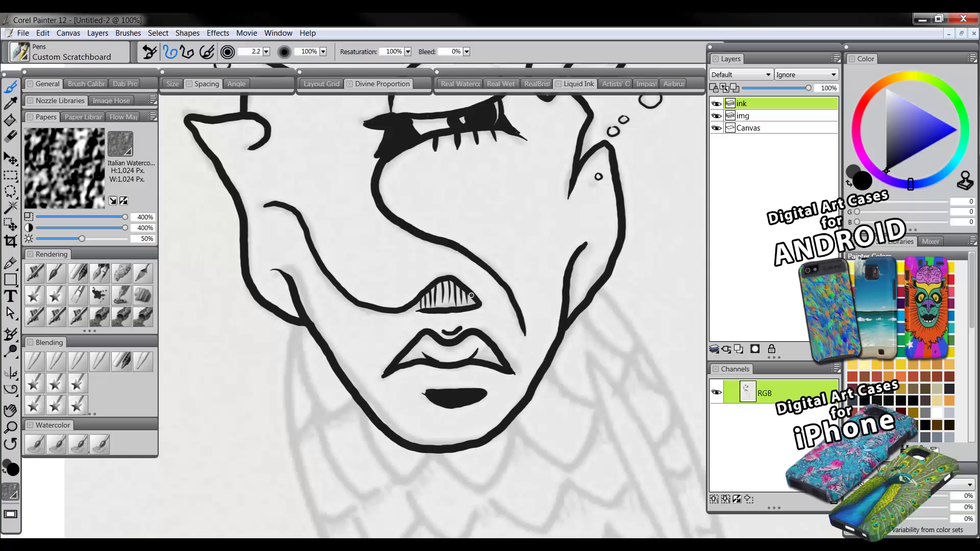
left_click_drag(350, 273, 376, 405)
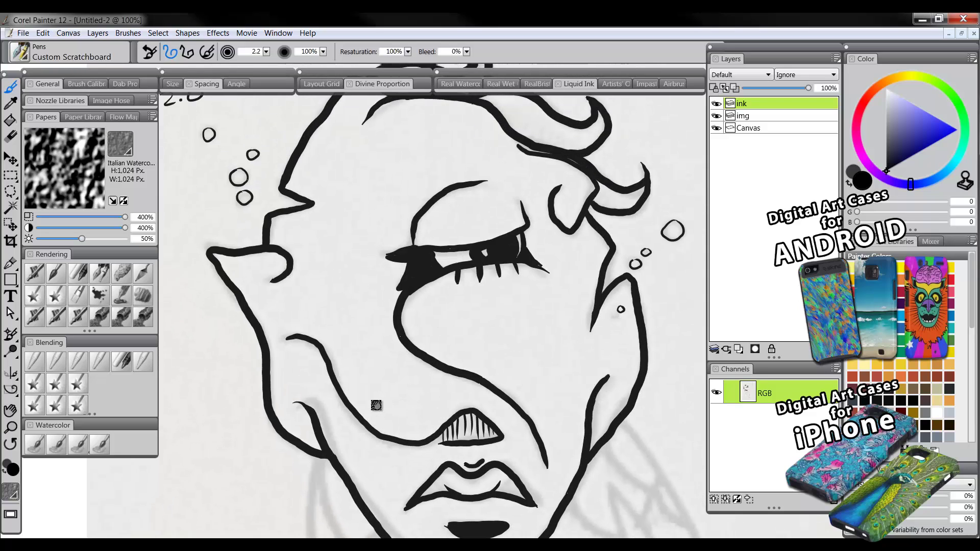
left_click_drag(438, 351, 409, 406)
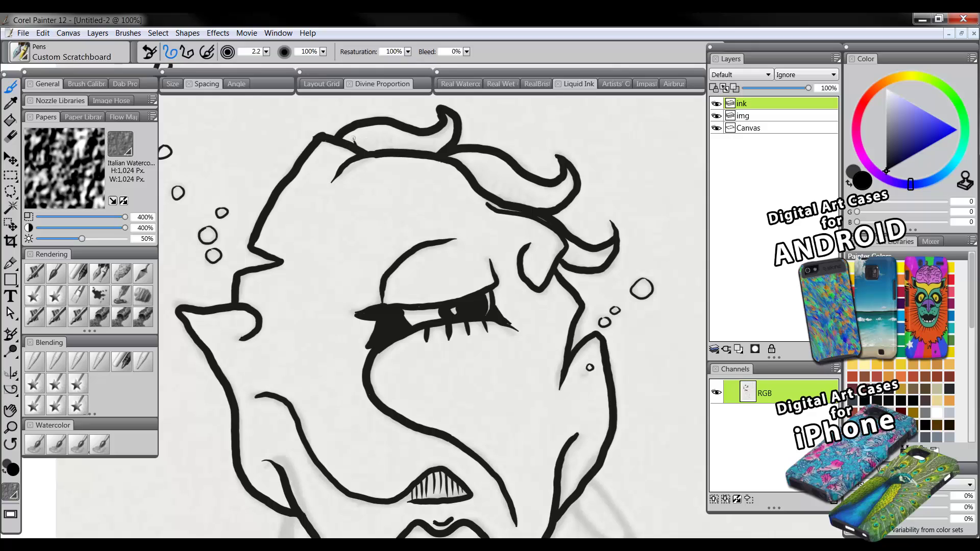
Add short ink flick strokes along the top hair curl, the second curl and the lower horn curl.
left_click_drag(363, 148, 359, 134)
left_click_drag(368, 151, 365, 131)
mouse_move(373, 152)
left_mouse_down()
mouse_move(398, 129)
mouse_move(397, 151)
mouse_move(394, 133)
mouse_move(403, 149)
mouse_move(401, 132)
mouse_move(440, 136)
left_mouse_up()
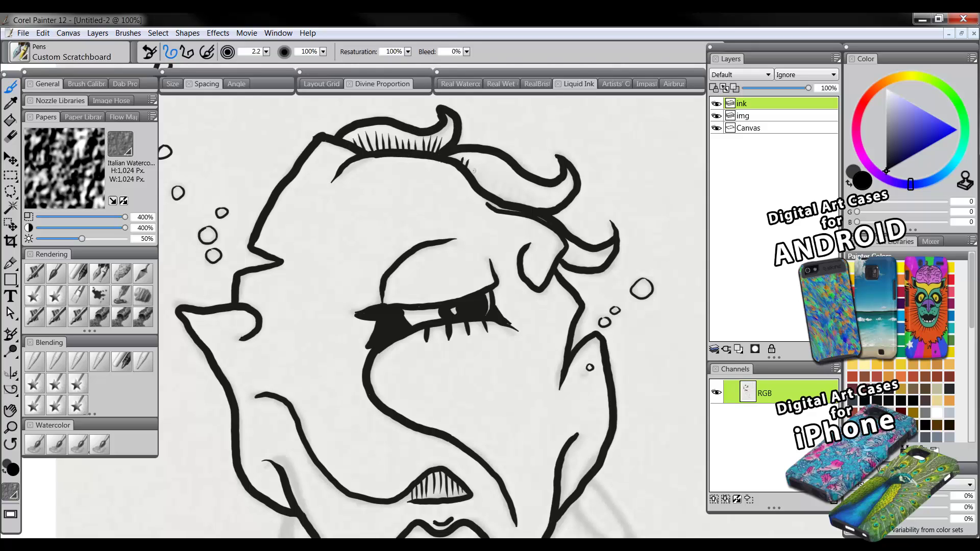
left_click_drag(477, 165, 476, 184)
mouse_move(482, 167)
left_mouse_down()
mouse_move(482, 187)
mouse_move(499, 197)
left_mouse_up()
mouse_move(503, 177)
left_mouse_down()
mouse_move(508, 207)
mouse_move(521, 184)
mouse_move(522, 209)
mouse_move(537, 185)
mouse_move(530, 209)
mouse_move(529, 191)
mouse_move(538, 212)
mouse_move(547, 197)
mouse_move(544, 212)
mouse_move(564, 190)
left_mouse_up()
mouse_move(566, 265)
left_mouse_down()
mouse_move(564, 252)
mouse_move(578, 258)
left_mouse_up()
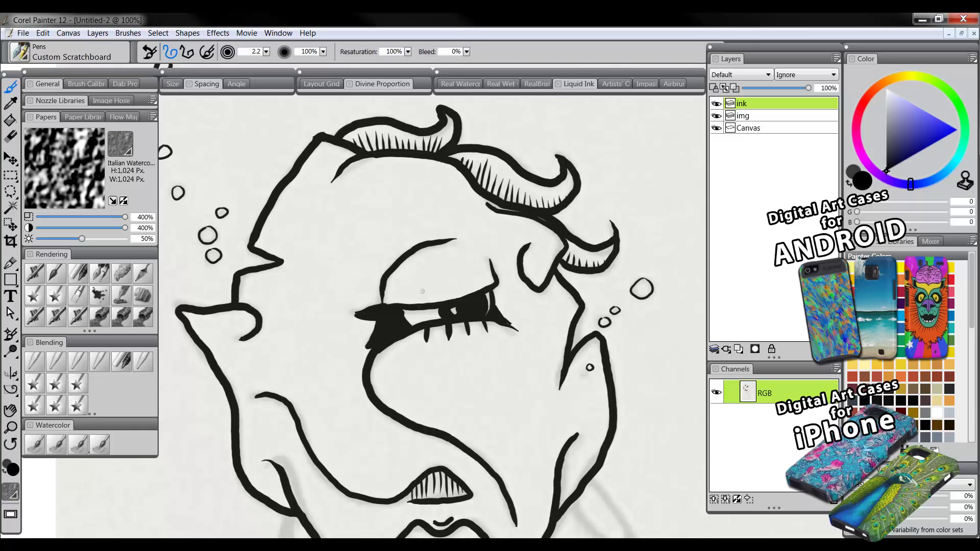
mouse_move(534, 444)
left_mouse_down()
mouse_move(546, 337)
mouse_move(522, 357)
left_mouse_up()
key("m")
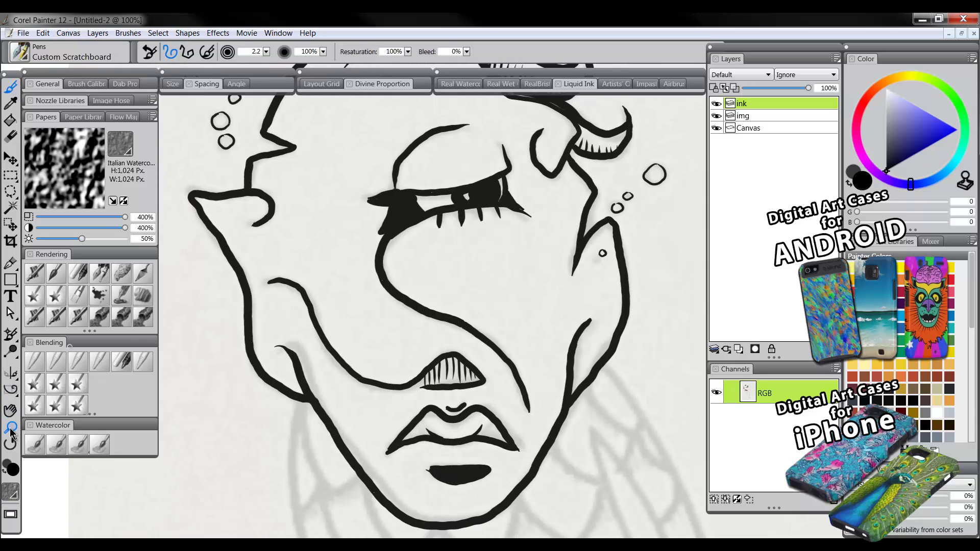
left_click(495, 340, "alt")
left_click(511, 338, "alt")
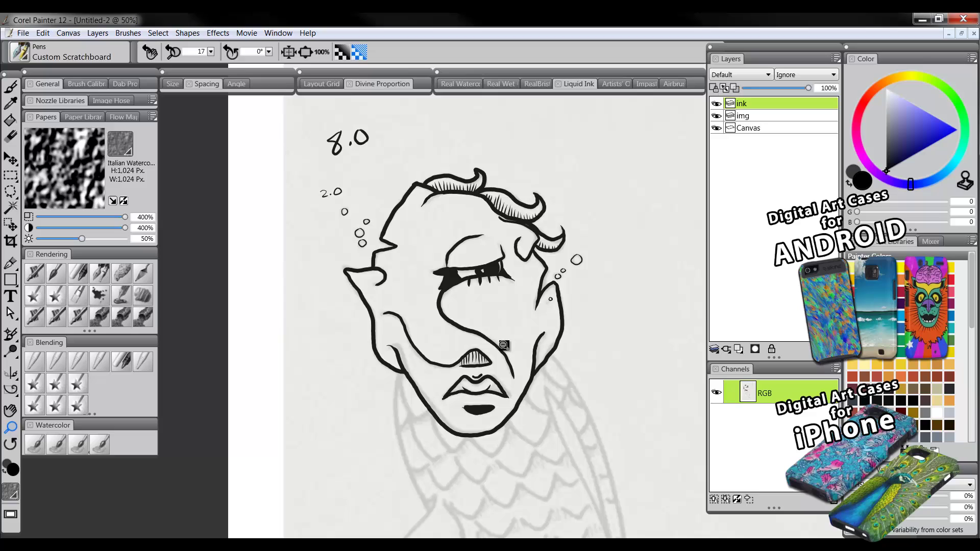
left_click(497, 251)
left_click(497, 250)
key("b")
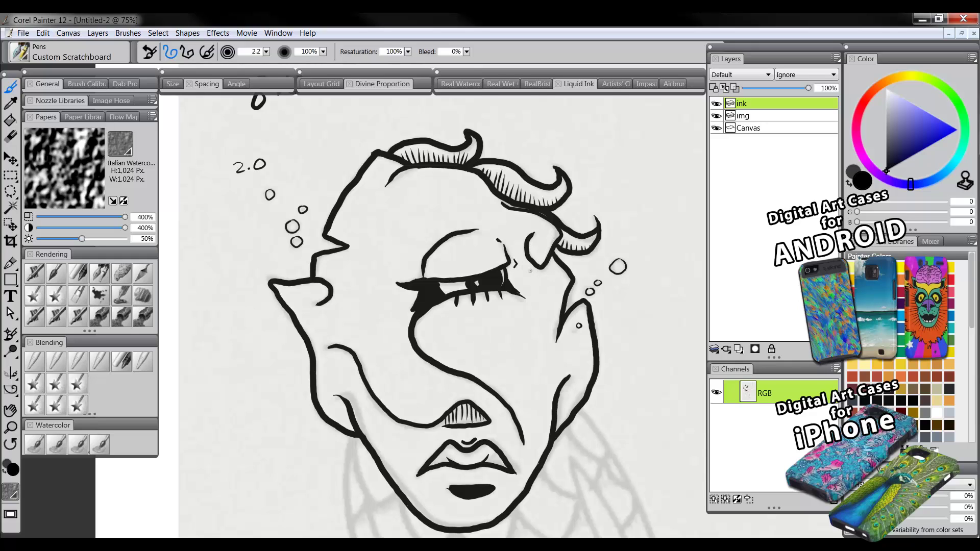
left_click_drag(574, 304, 552, 247)
mouse_move(426, 360)
left_mouse_down()
mouse_move(466, 387)
mouse_move(475, 412)
left_mouse_up()
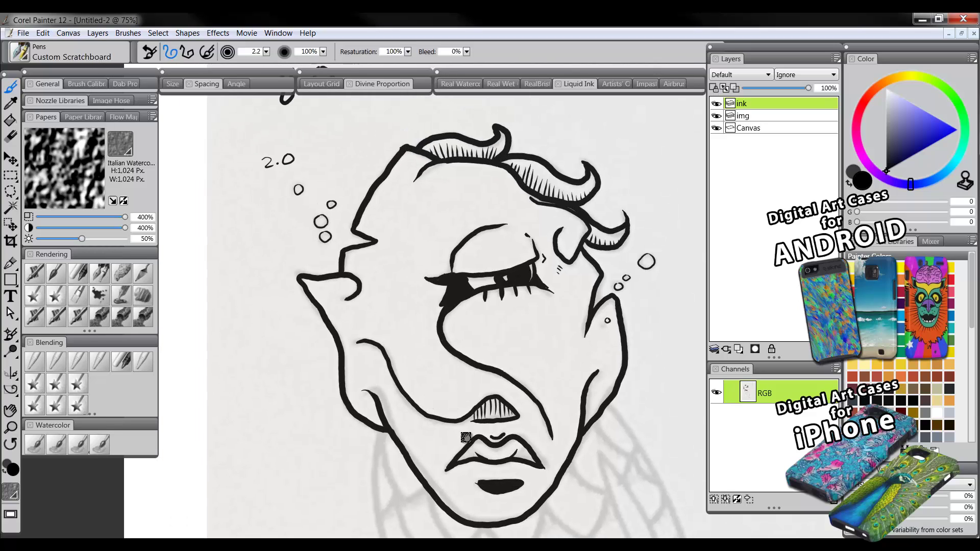
left_click(10, 427)
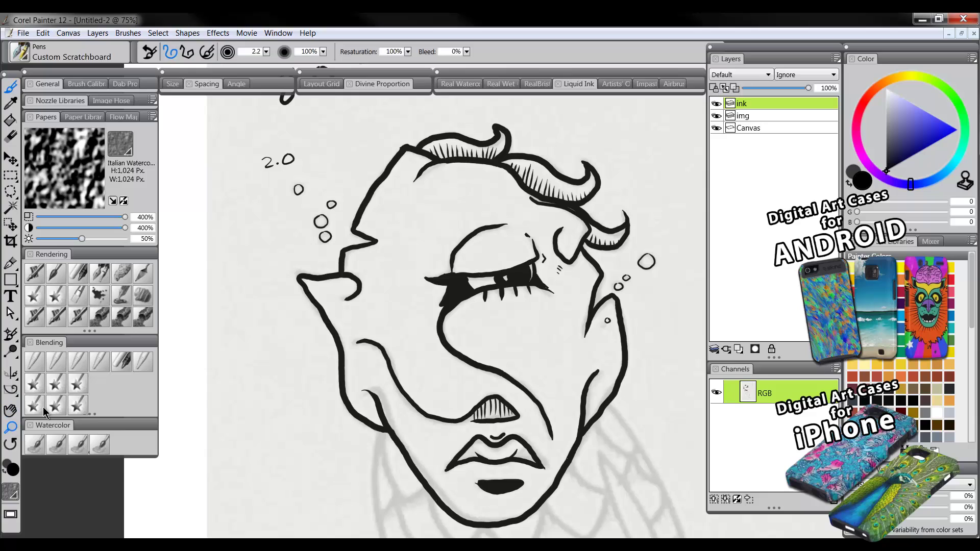
left_click(525, 352, "alt")
left_click(523, 378, "alt")
left_click(534, 418, "alt")
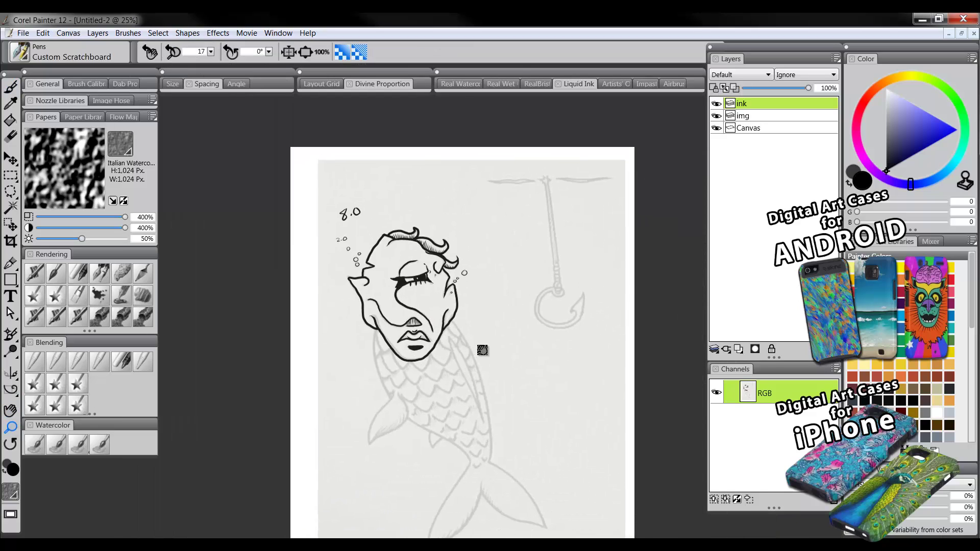
left_click(483, 384, "alt")
left_click(483, 387)
left_click(480, 371)
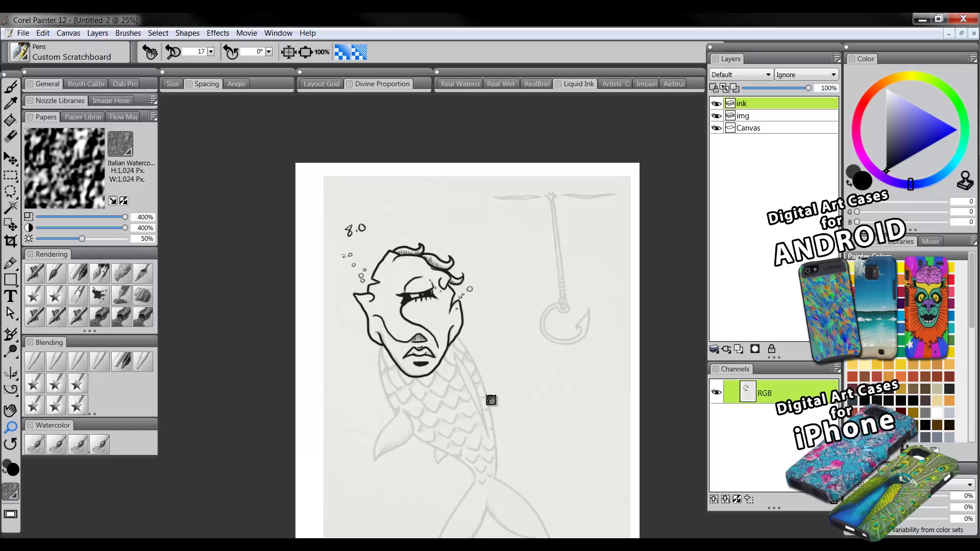
mouse_move(493, 400)
left_mouse_down()
mouse_move(470, 347)
mouse_move(479, 395)
left_mouse_up()
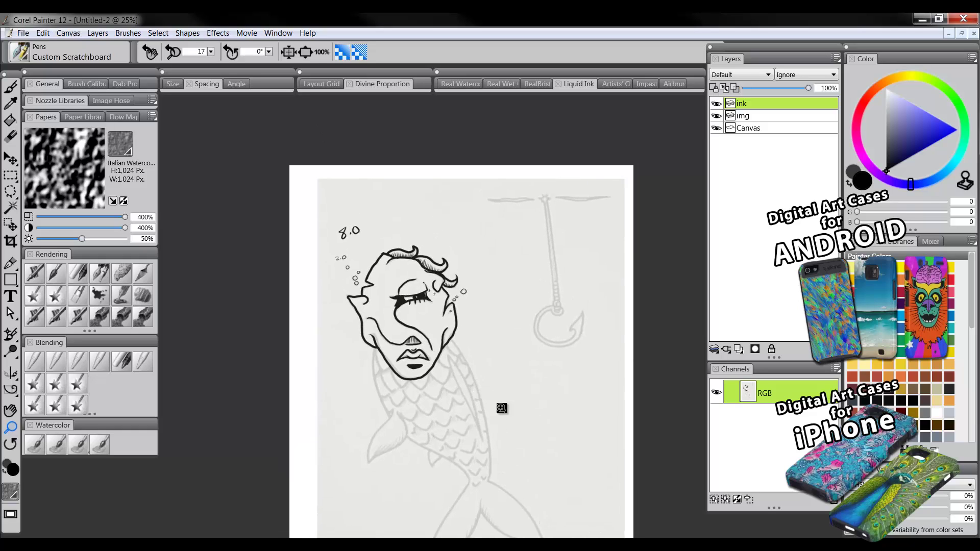
left_click(415, 308)
left_click(419, 311)
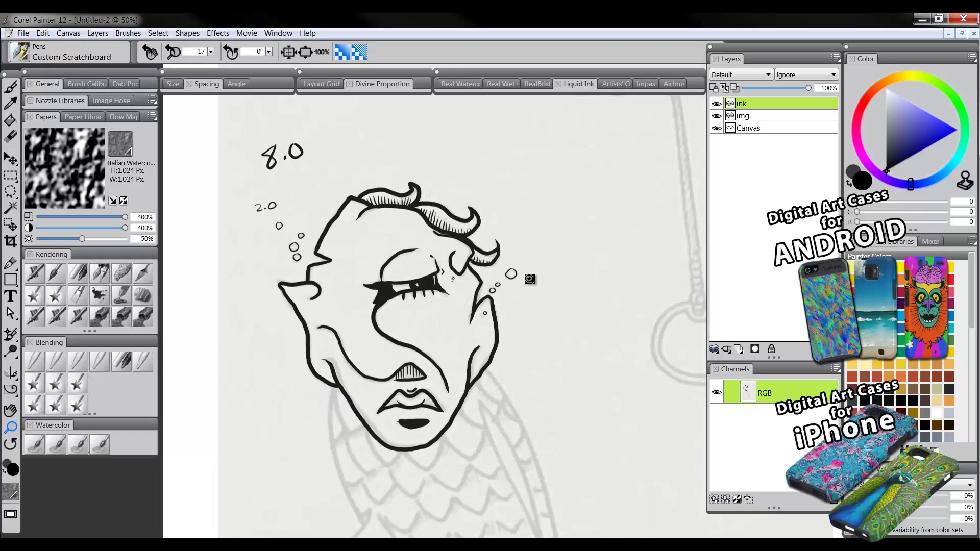
left_click(335, 261)
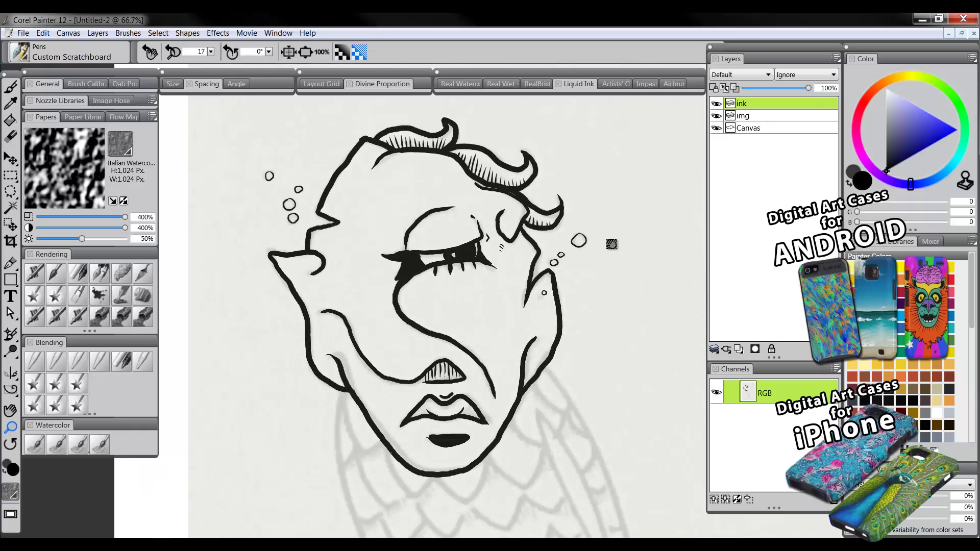
Create a new layer below ink, name it color1, then rename it hair.
left_click(739, 350)
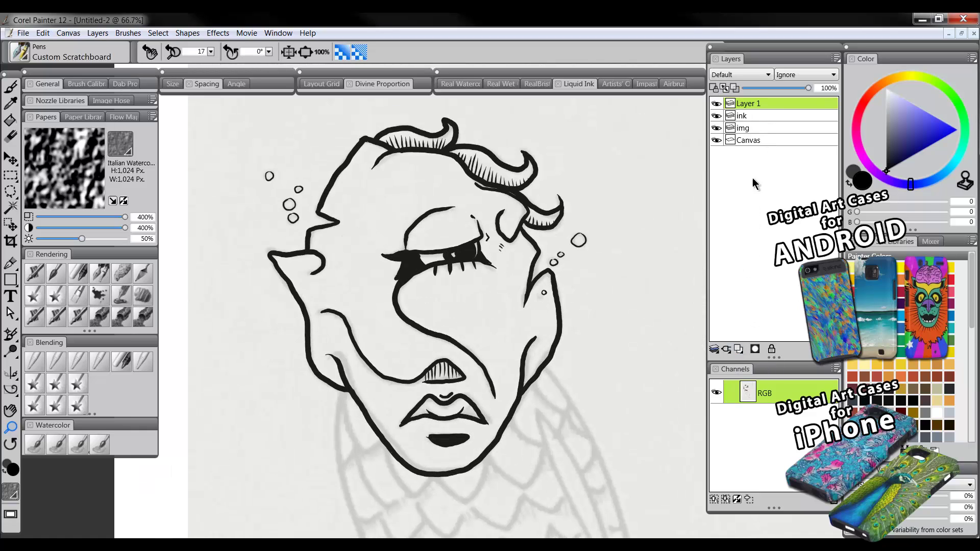
left_click_drag(751, 108, 750, 118)
double_click(748, 116)
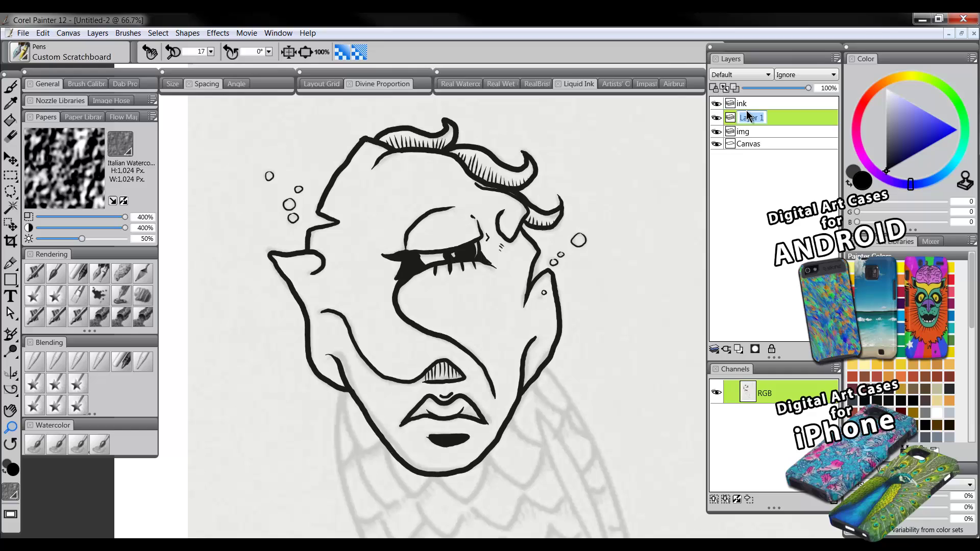
type("color1")
key("Return")
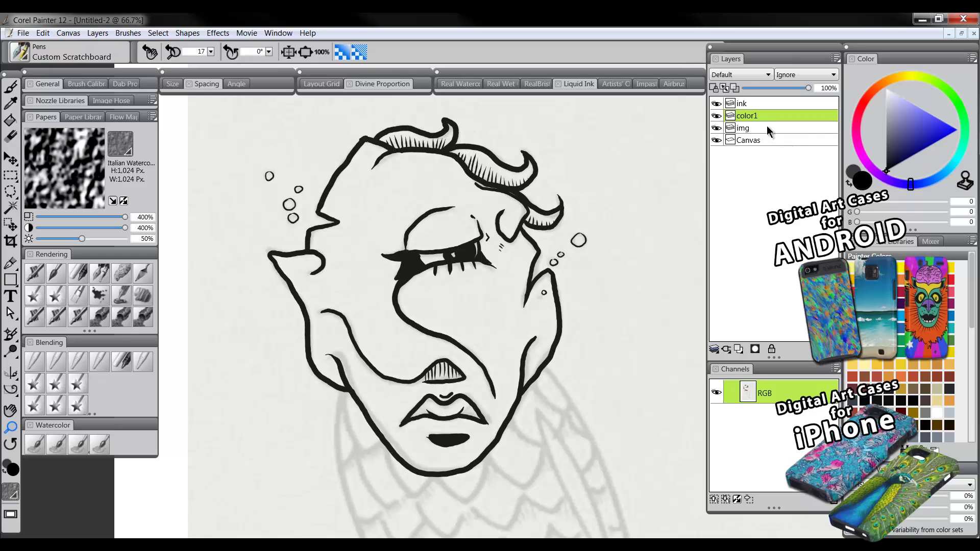
double_click(749, 116)
type("hai")
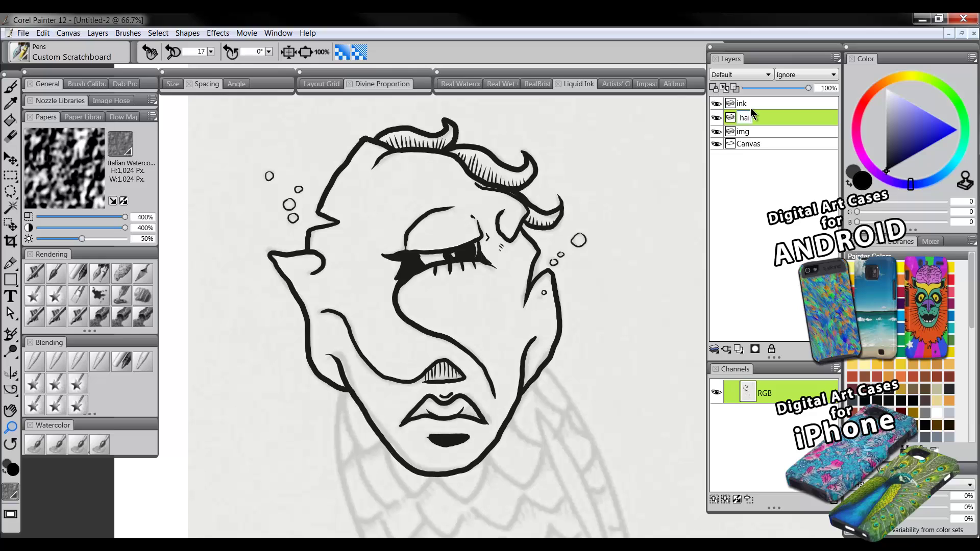
type("r")
key("Return")
Paint the hair crest and horn curl pure red with an enlarged brush.
left_click(866, 97)
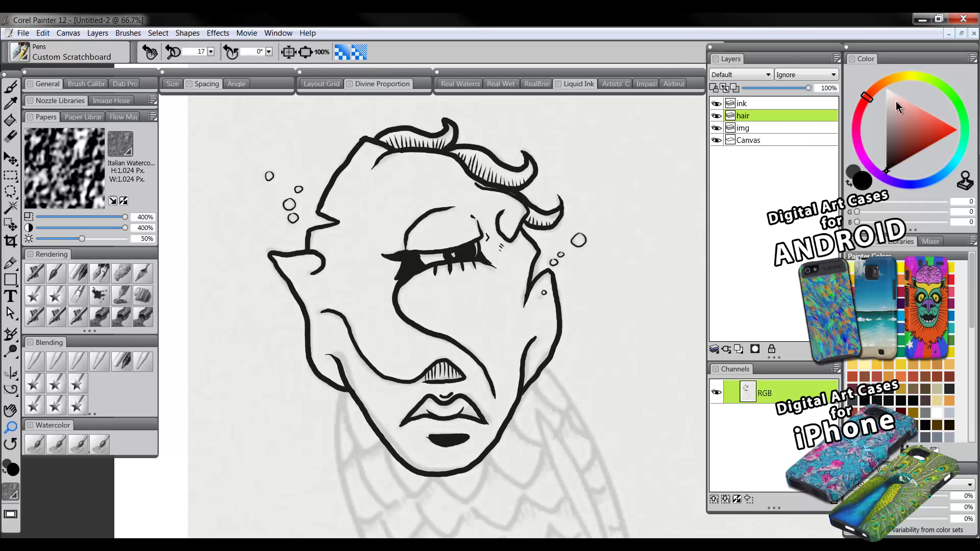
left_click_drag(896, 102, 958, 130)
left_click(97, 279)
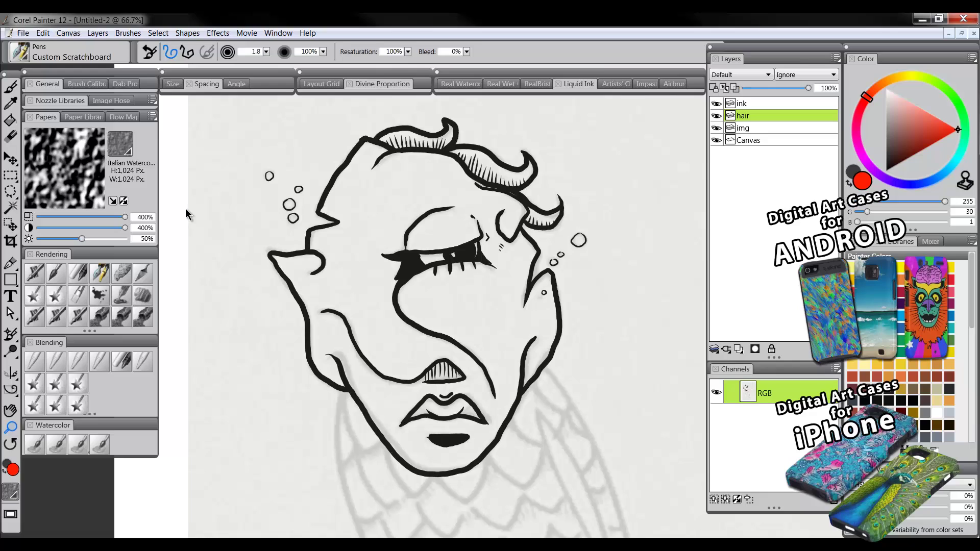
key("b")
key("bracketright")
key("bracketright")
key("bracketright")
mouse_move(394, 136)
left_mouse_down()
mouse_move(384, 139)
mouse_move(405, 143)
left_mouse_up()
mouse_move(410, 136)
left_mouse_down()
mouse_move(447, 137)
mouse_move(439, 145)
mouse_move(446, 123)
mouse_move(444, 143)
mouse_move(447, 125)
mouse_move(458, 156)
mouse_move(487, 156)
mouse_move(463, 155)
mouse_move(480, 175)
mouse_move(464, 151)
mouse_move(487, 161)
mouse_move(489, 176)
mouse_move(504, 179)
mouse_move(491, 166)
mouse_move(516, 182)
mouse_move(529, 156)
left_mouse_up()
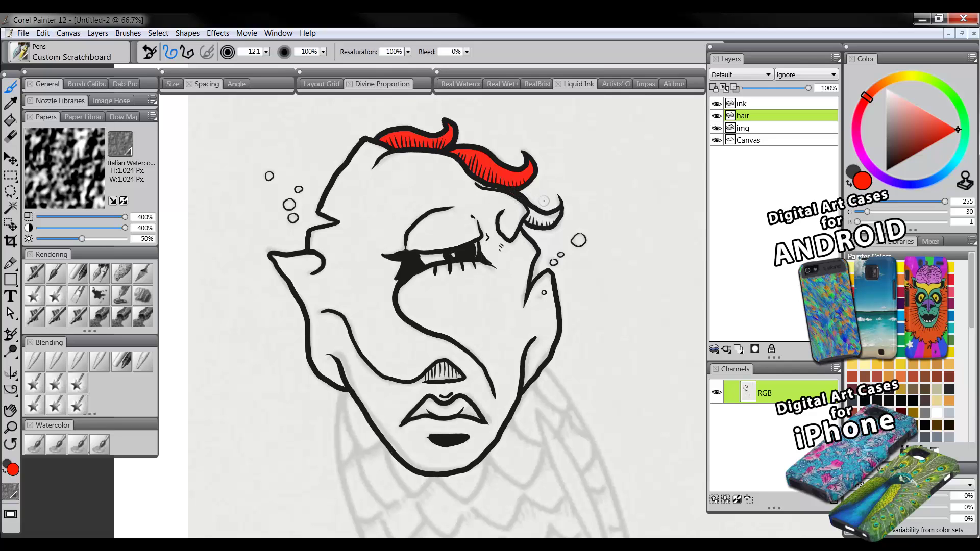
mouse_move(535, 214)
left_mouse_down()
mouse_move(529, 207)
mouse_move(539, 222)
mouse_move(558, 212)
mouse_move(547, 220)
left_mouse_up()
Toggle the ink layer's visibility off and on twice to check the red fill.
left_click(717, 103)
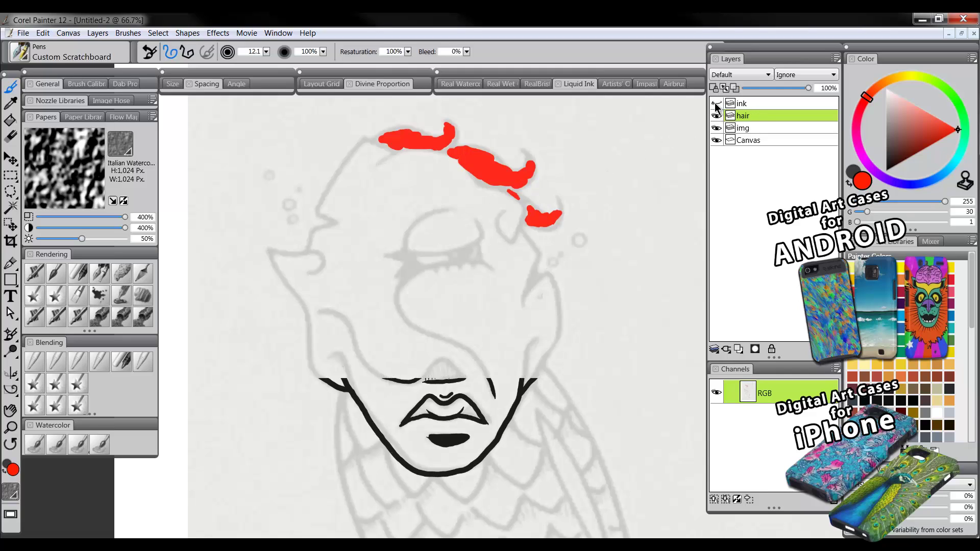
left_click(717, 104)
left_click(717, 103)
left_click(718, 104)
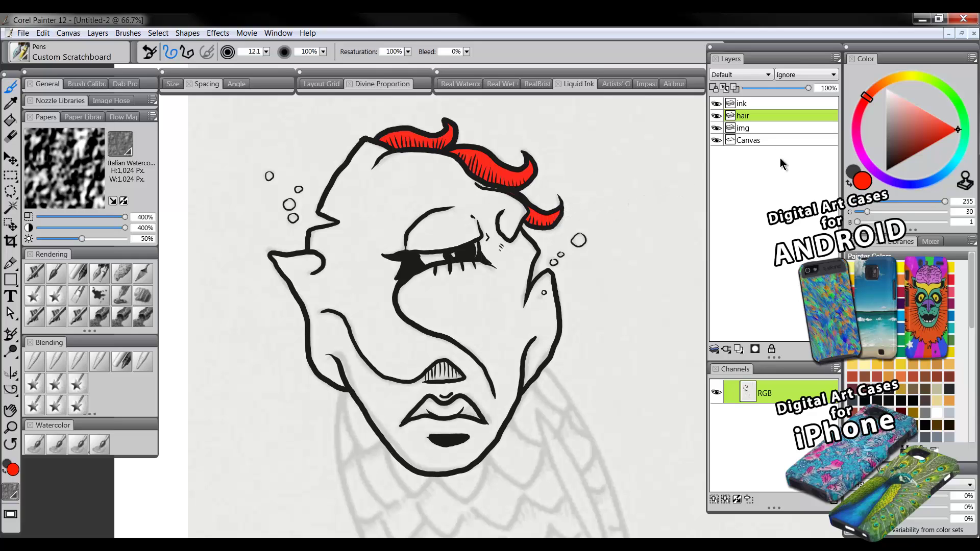
Add a new layer above hair and name it skin.
left_click(739, 350)
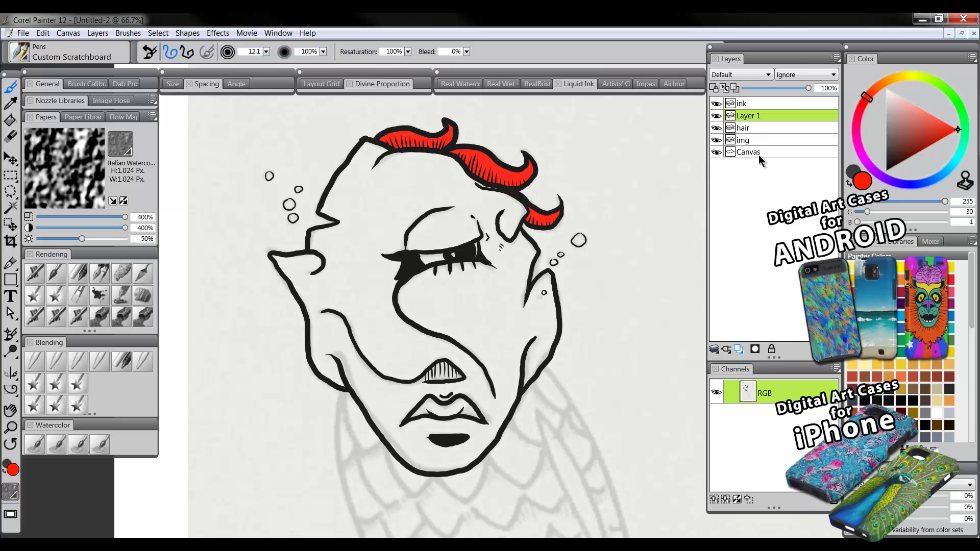
double_click(752, 115)
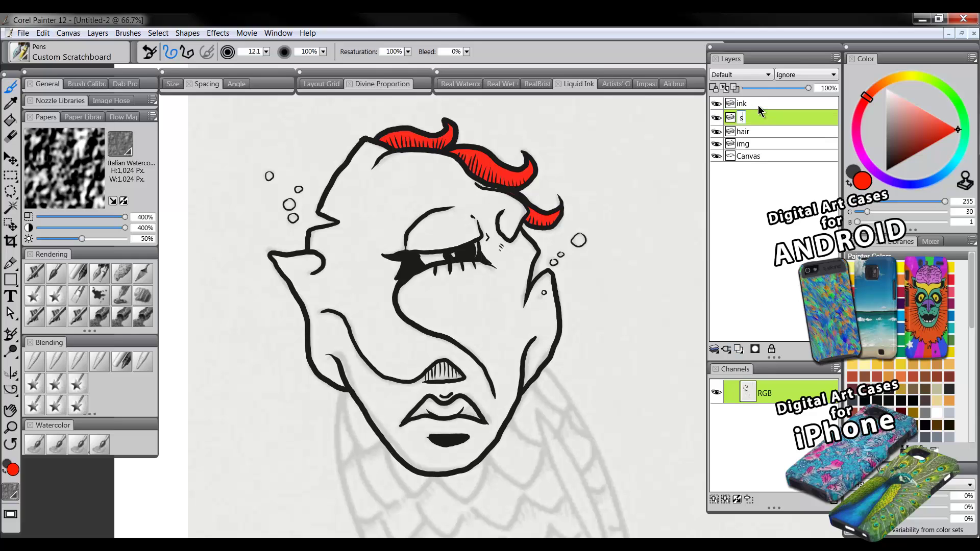
key("Return")
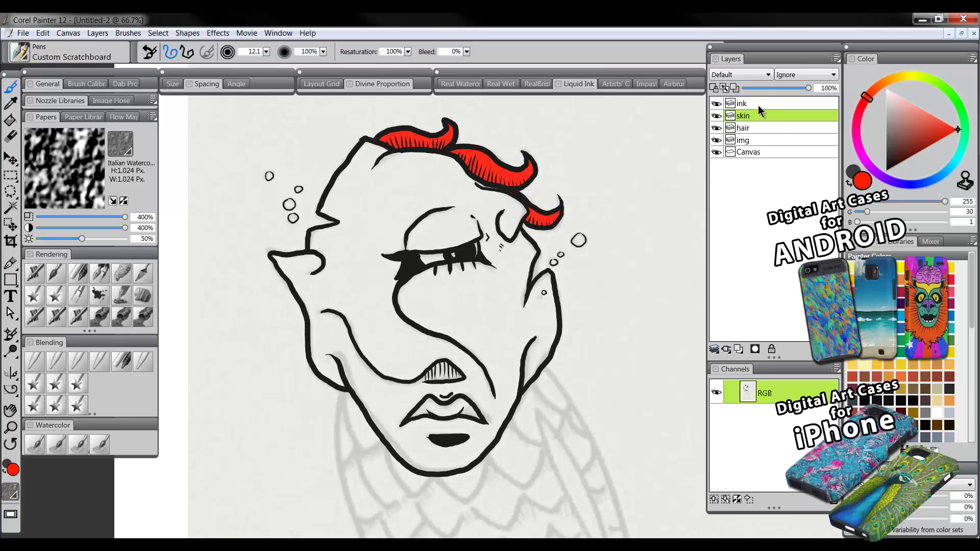
Fill the nose, forehead, eye area and left jawline with light blue.
left_click(920, 107)
left_click(949, 168)
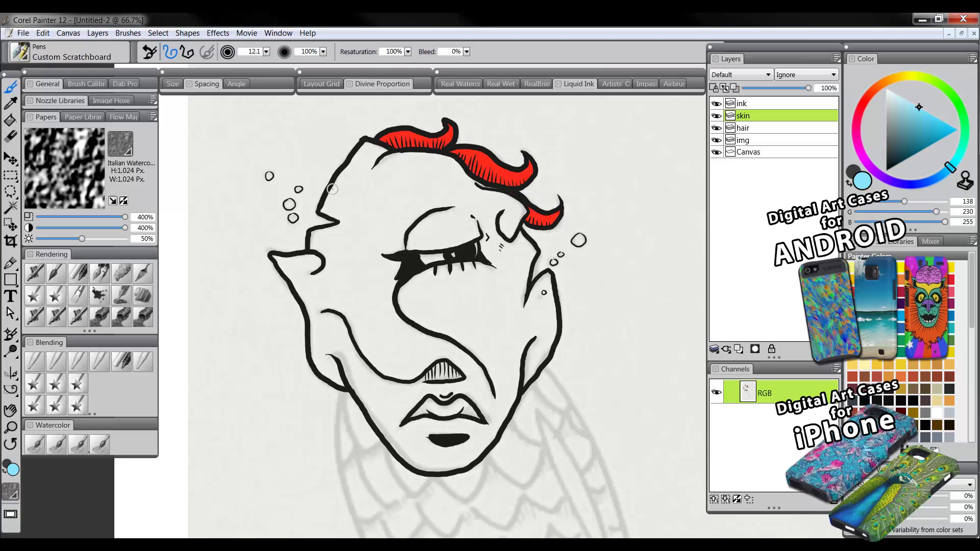
key("bracketright")
mouse_move(332, 200)
left_mouse_down()
mouse_move(350, 216)
mouse_move(325, 209)
mouse_move(369, 147)
mouse_move(411, 163)
mouse_move(391, 163)
mouse_move(457, 166)
mouse_move(474, 190)
mouse_move(469, 179)
mouse_move(524, 211)
mouse_move(498, 225)
mouse_move(513, 245)
mouse_move(526, 241)
mouse_move(520, 302)
mouse_move(523, 272)
left_mouse_up()
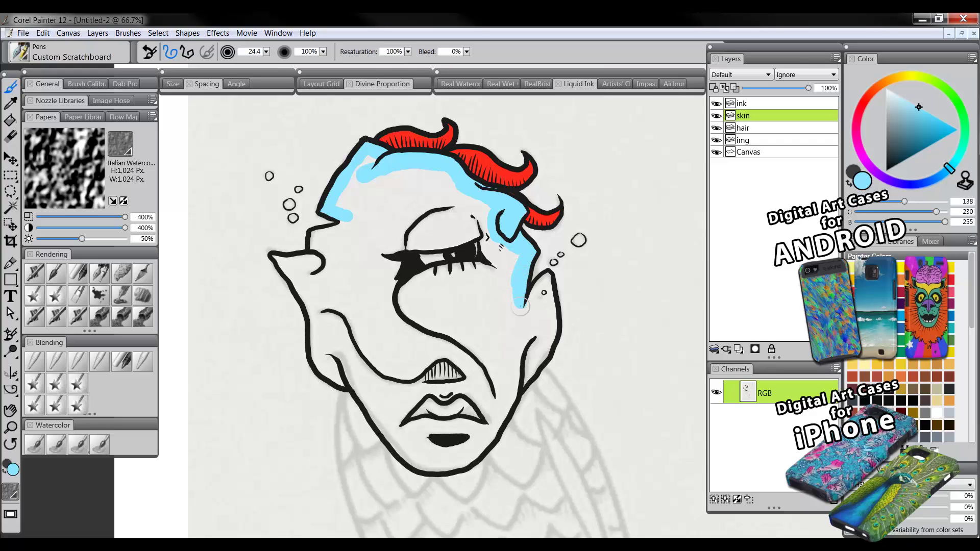
mouse_move(521, 307)
left_mouse_down()
mouse_move(542, 297)
mouse_move(534, 310)
mouse_move(546, 276)
mouse_move(547, 337)
mouse_move(523, 380)
mouse_move(539, 301)
left_mouse_up()
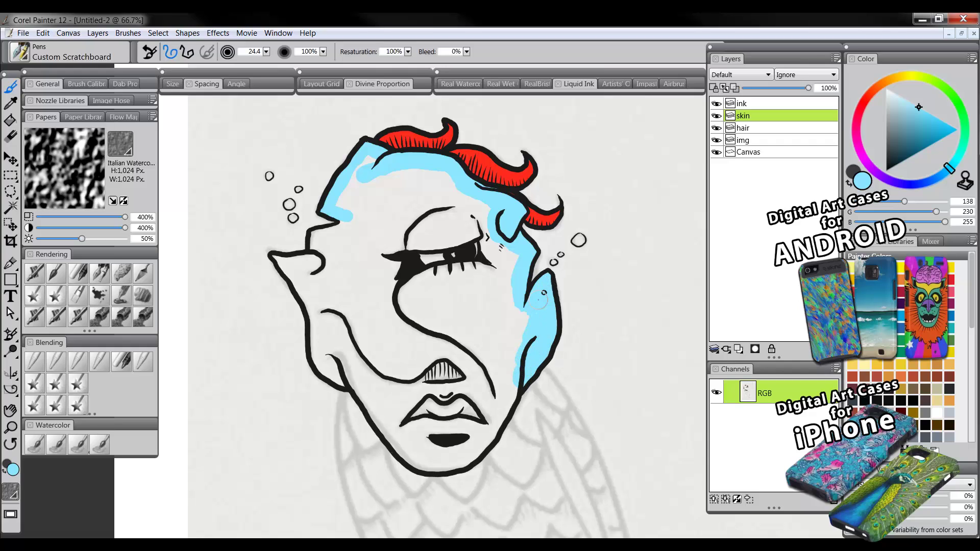
mouse_move(315, 235)
left_mouse_down()
mouse_move(347, 220)
mouse_move(278, 260)
mouse_move(300, 263)
mouse_move(284, 267)
mouse_move(320, 320)
mouse_move(321, 365)
mouse_move(353, 380)
mouse_move(322, 335)
mouse_move(309, 270)
mouse_move(326, 248)
mouse_move(345, 246)
mouse_move(362, 207)
mouse_move(340, 203)
mouse_move(376, 163)
mouse_move(371, 245)
left_mouse_up()
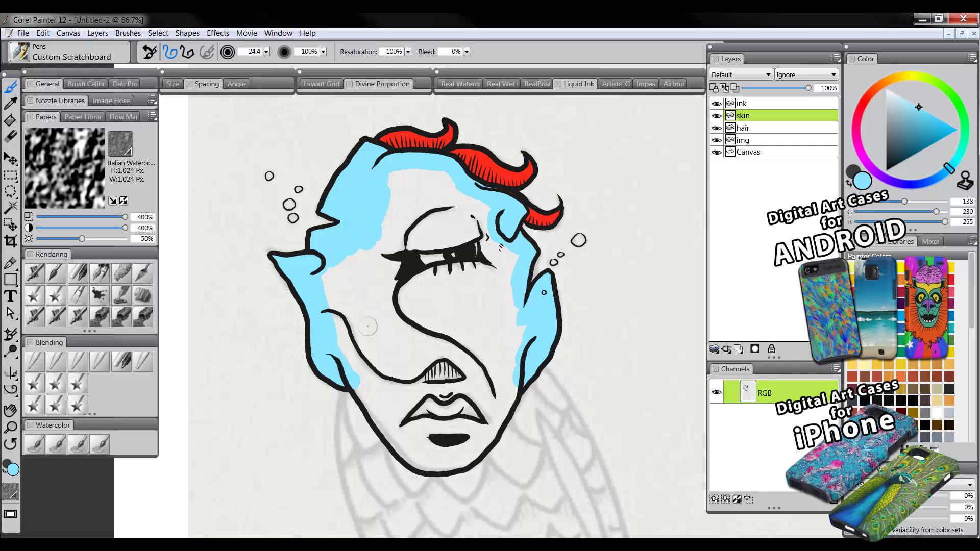
mouse_move(358, 375)
left_mouse_down()
mouse_move(409, 457)
mouse_move(438, 466)
mouse_move(488, 437)
mouse_move(514, 377)
left_mouse_up()
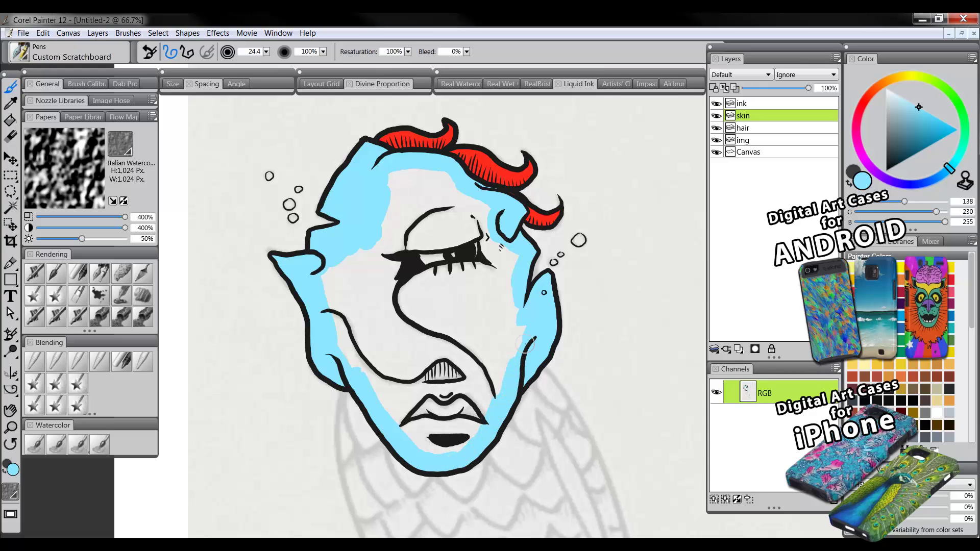
key("bracketright")
key("bracketright")
key("bracketright")
key("bracketright")
key("bracketright")
mouse_move(401, 242)
left_mouse_down()
mouse_move(424, 192)
mouse_move(478, 256)
mouse_move(464, 227)
mouse_move(492, 297)
mouse_move(495, 266)
mouse_move(491, 259)
mouse_move(485, 310)
mouse_move(499, 344)
mouse_move(489, 347)
mouse_move(503, 330)
mouse_move(450, 427)
mouse_move(406, 397)
mouse_move(428, 422)
mouse_move(357, 332)
mouse_move(366, 341)
mouse_move(341, 288)
mouse_move(403, 259)
mouse_move(437, 279)
mouse_move(433, 265)
mouse_move(450, 291)
mouse_move(462, 255)
left_mouse_up()
key("bracketleft")
key("bracketleft")
key("bracketleft")
key("bracketleft")
key("bracketleft")
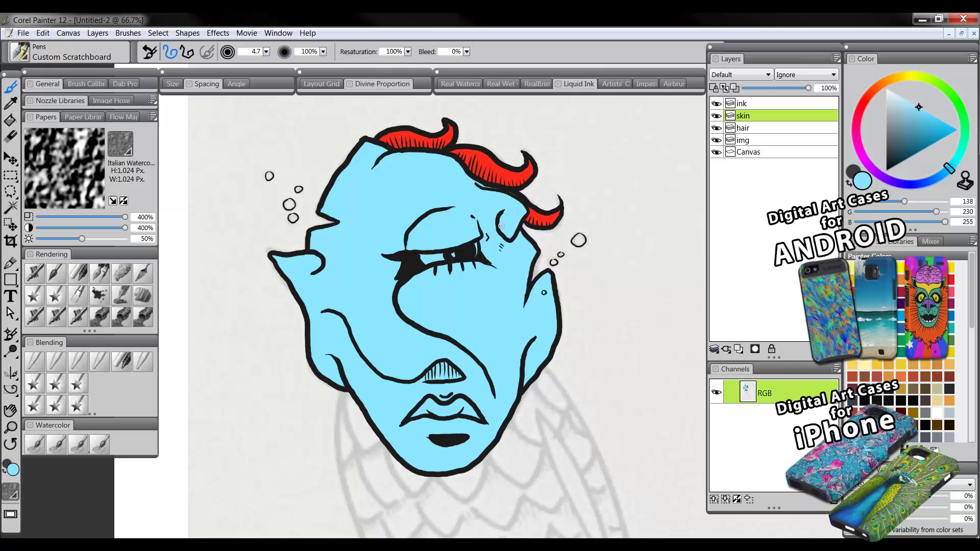
Add a new layer above skin named eye-lip.
left_click(739, 349)
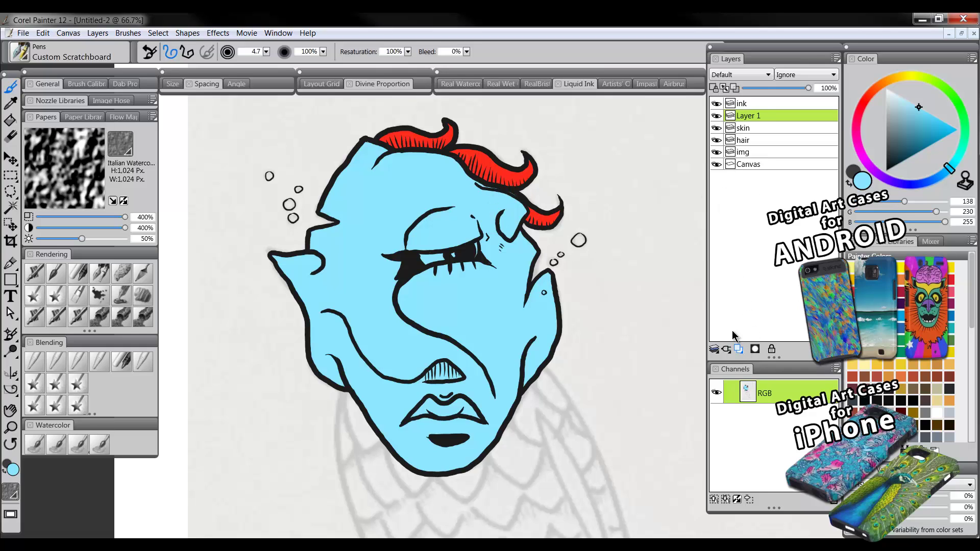
double_click(752, 116)
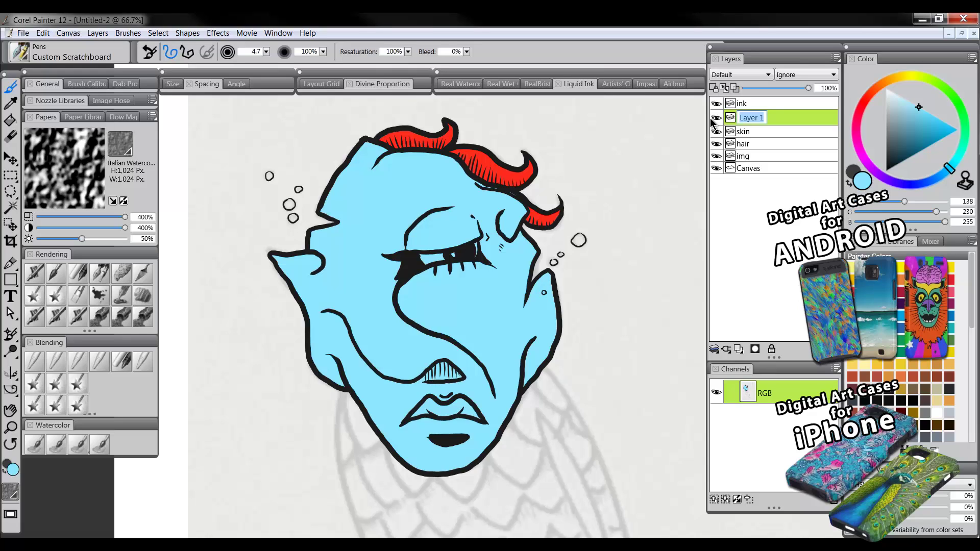
type("eye-lip")
key("Return")
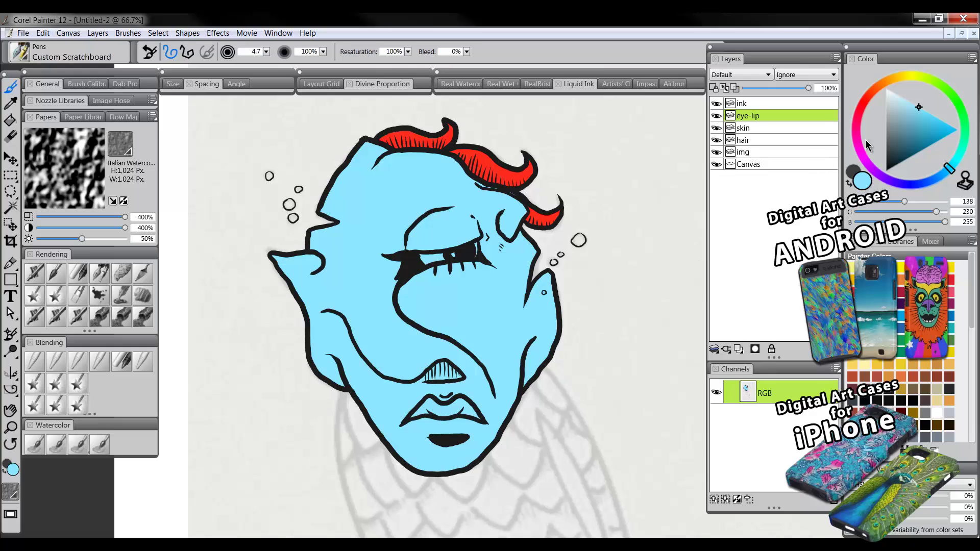
Colour the eyelid and both lips dark magenta.
left_click(864, 139)
left_click(931, 146)
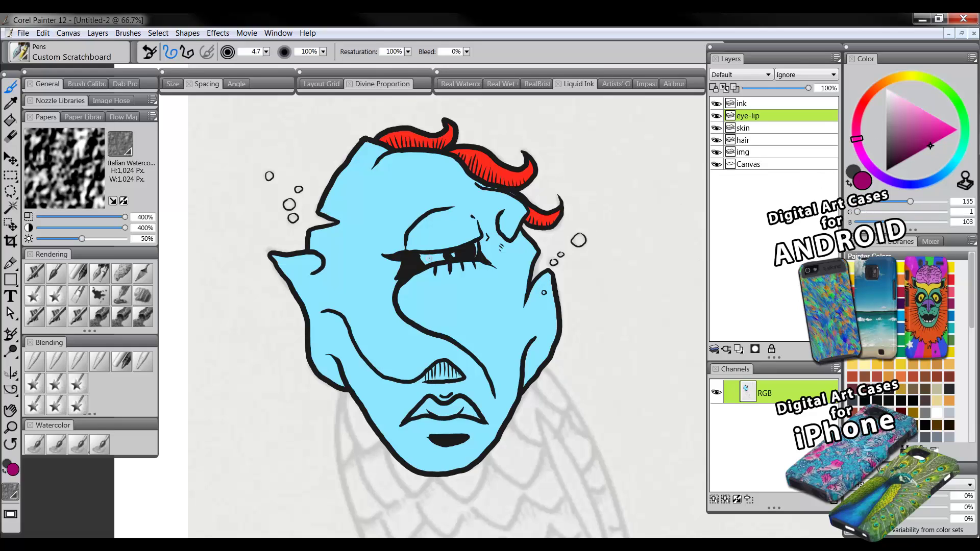
left_click_drag(429, 256, 442, 261)
left_click_drag(426, 413, 429, 402)
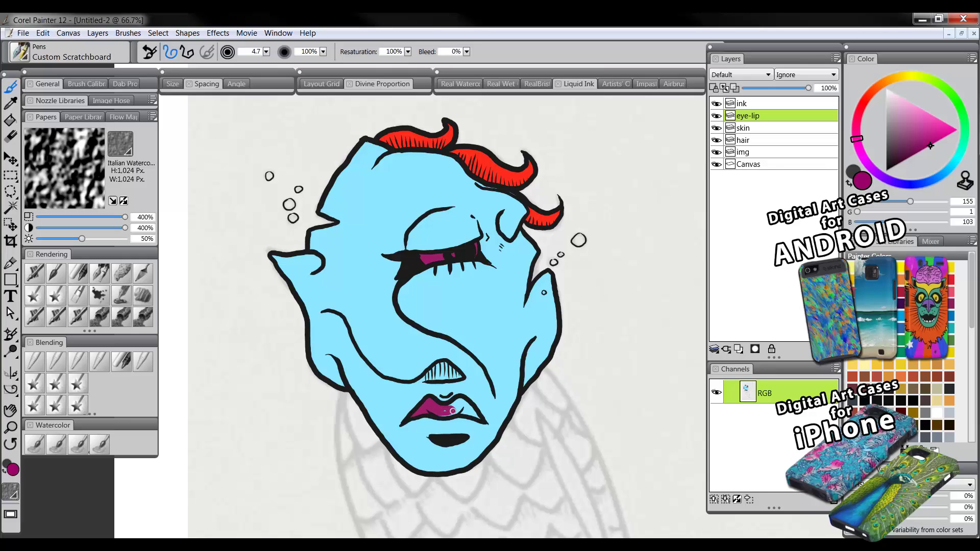
mouse_move(458, 402)
left_mouse_down()
mouse_move(441, 417)
mouse_move(467, 410)
left_mouse_up()
Select the skin layer and load a soft airbrush with a dark teal blue.
left_click(10, 426)
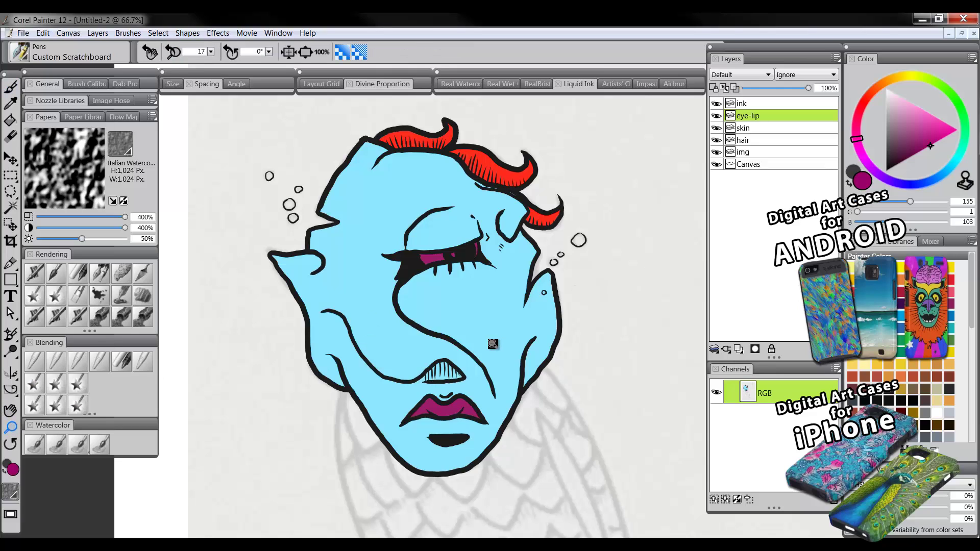
left_click(495, 352, "alt")
left_click(495, 353, "alt")
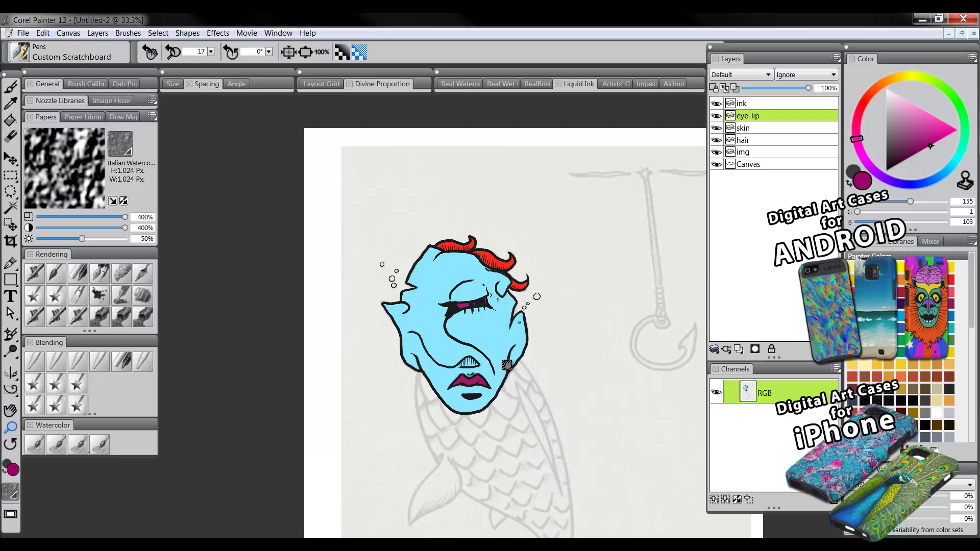
left_click(484, 366)
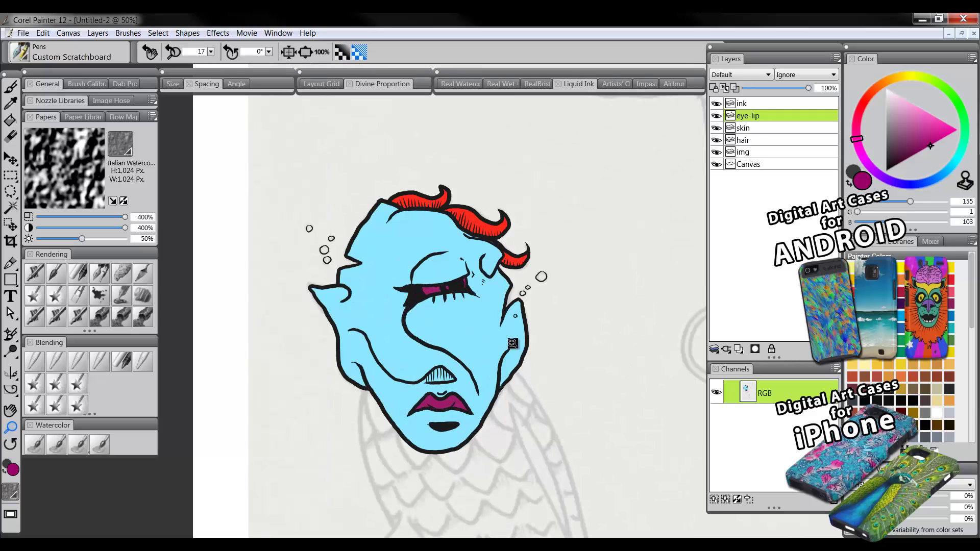
left_click(749, 127)
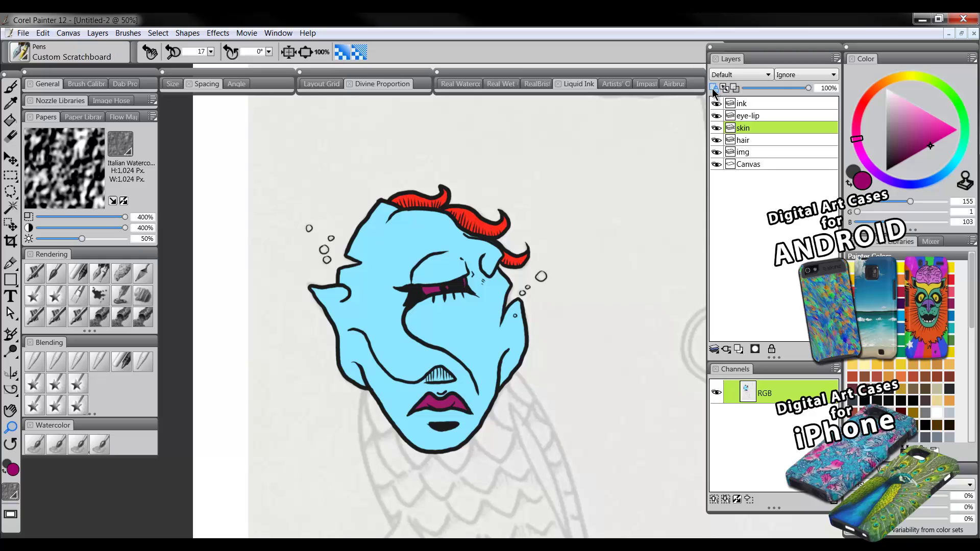
left_click(33, 275)
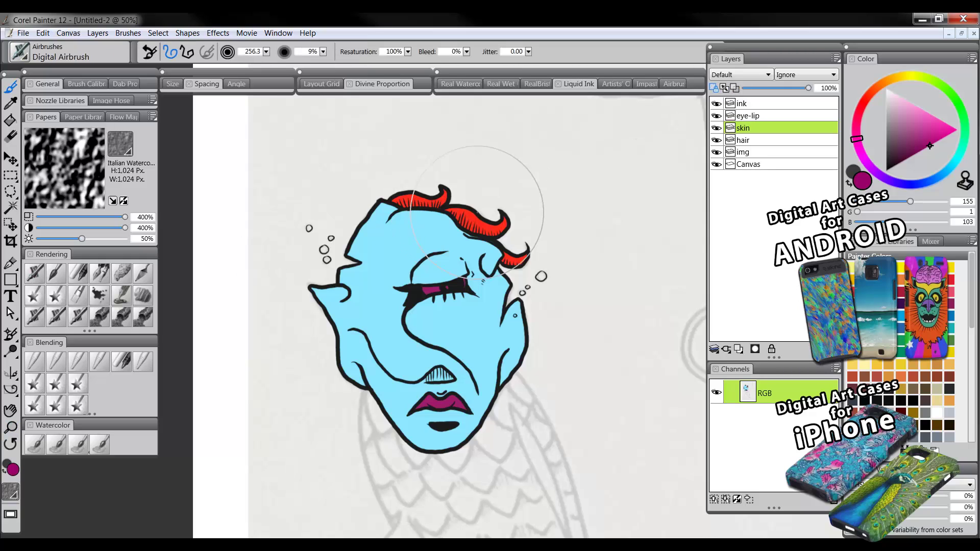
left_click(949, 168)
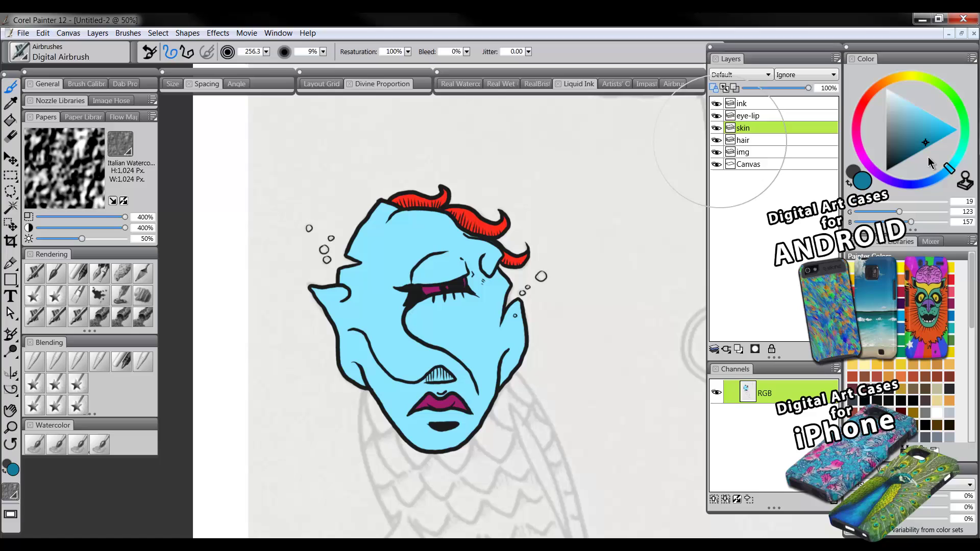
left_click(939, 176)
key("bracketleft")
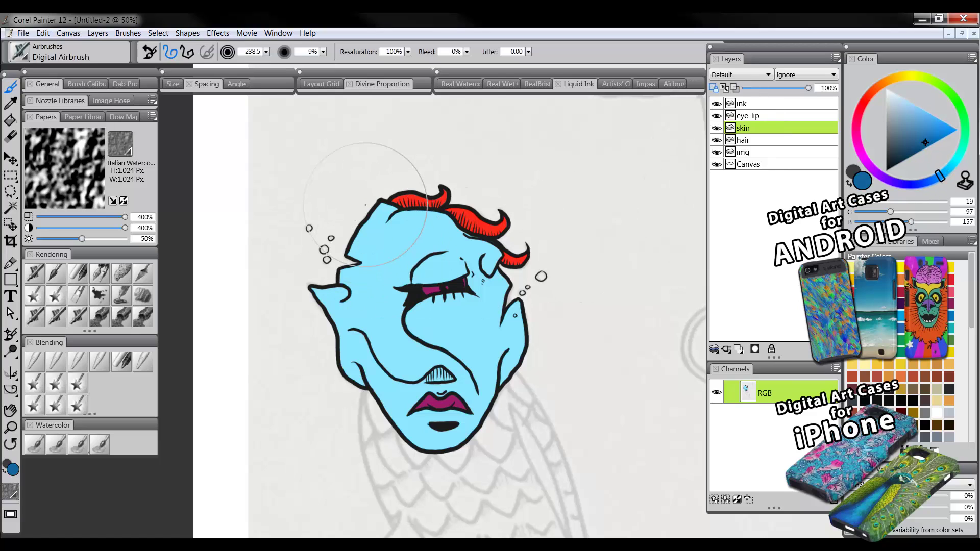
Airbrush darker blue over the left face, eyebrow, under-eye, inner eye corner, nostrils and right cheek.
mouse_move(365, 205)
left_mouse_down()
mouse_move(330, 250)
mouse_move(401, 458)
mouse_move(372, 394)
mouse_move(410, 164)
mouse_move(381, 329)
mouse_move(436, 425)
mouse_move(416, 194)
left_mouse_up()
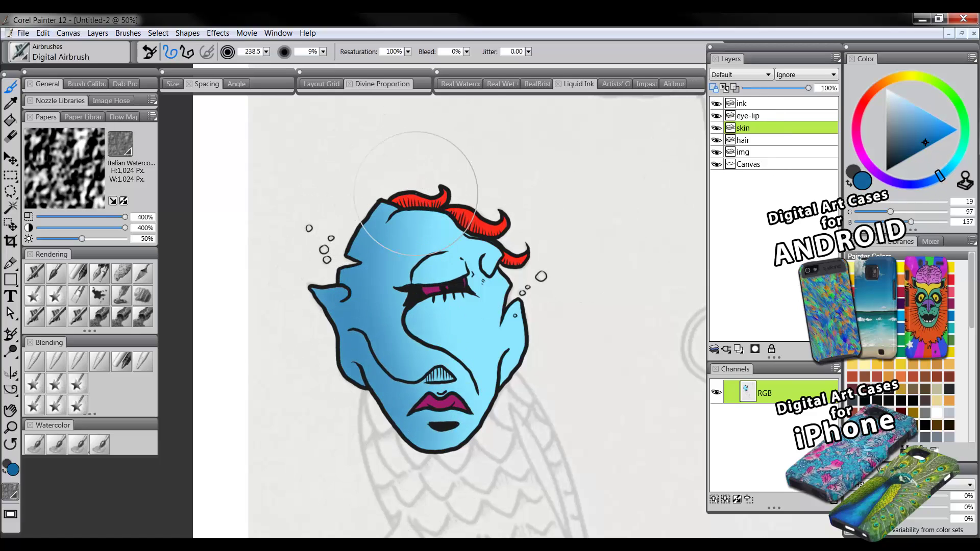
key("bracketleft")
key("bracketleft")
key("bracketleft")
key("bracketleft")
key("bracketleft")
key("bracketleft")
key("bracketleft")
key("bracketleft")
key("bracketleft")
key("bracketleft")
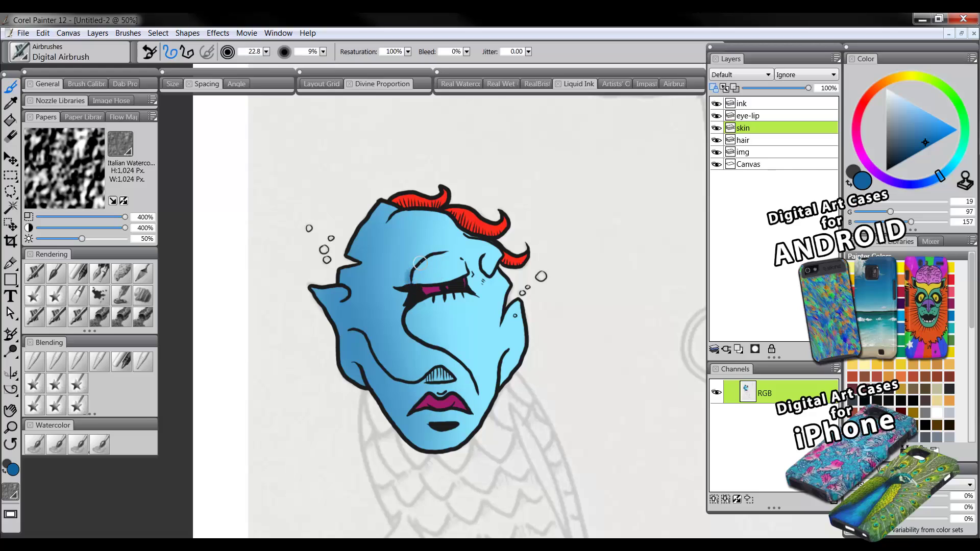
mouse_move(420, 263)
left_mouse_down()
mouse_move(411, 273)
mouse_move(421, 260)
left_mouse_up()
key("bracketright")
key("bracketright")
key("bracketleft")
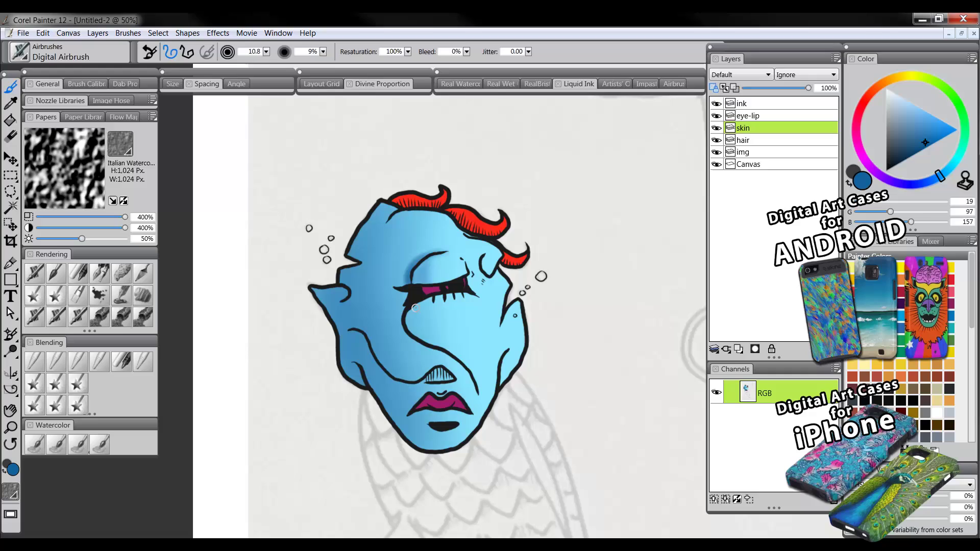
left_click_drag(423, 314, 444, 320)
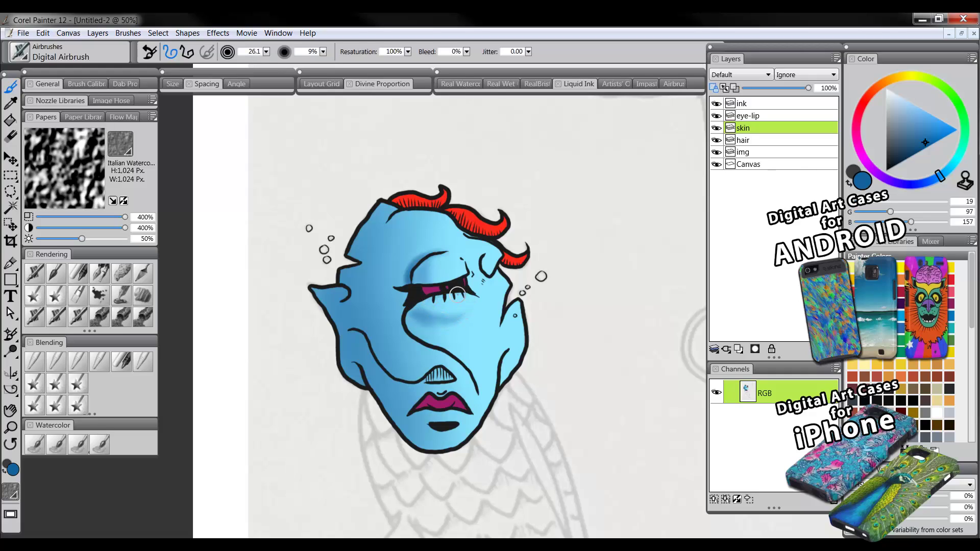
mouse_move(475, 281)
left_mouse_down()
mouse_move(463, 260)
mouse_move(484, 267)
mouse_move(467, 248)
left_mouse_up()
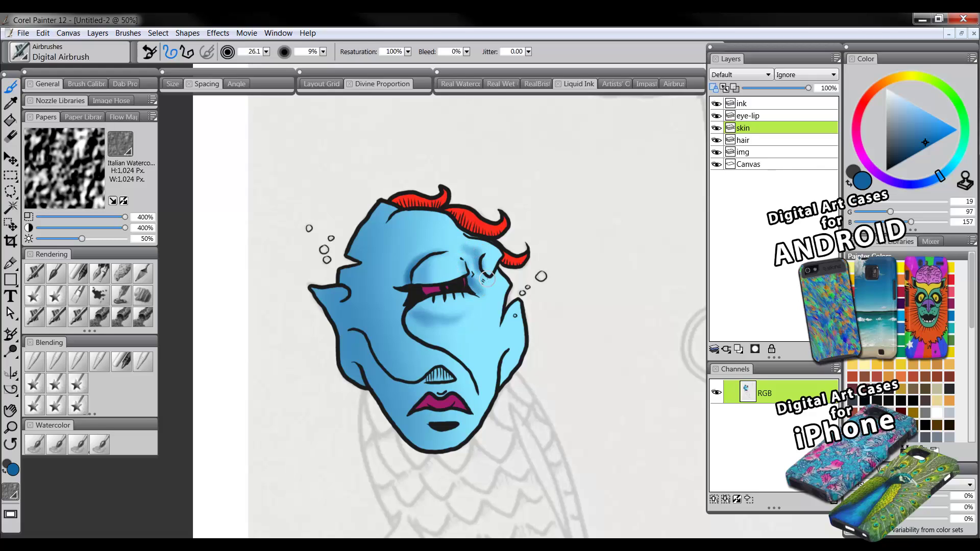
mouse_move(443, 365)
left_mouse_down()
mouse_move(428, 379)
mouse_move(448, 377)
mouse_move(427, 379)
mouse_move(447, 375)
mouse_move(438, 368)
mouse_move(451, 379)
mouse_move(442, 376)
mouse_move(426, 423)
left_mouse_up()
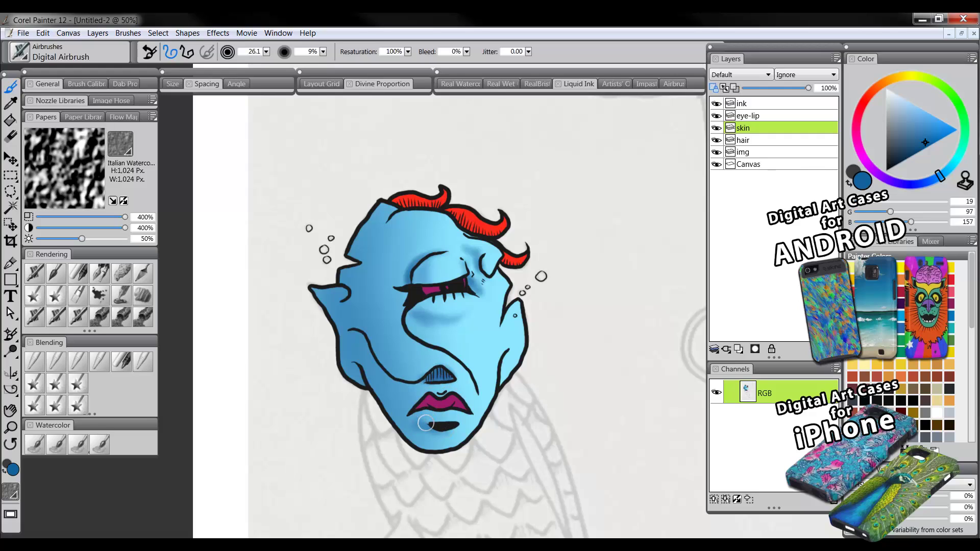
left_click_drag(503, 371, 508, 325)
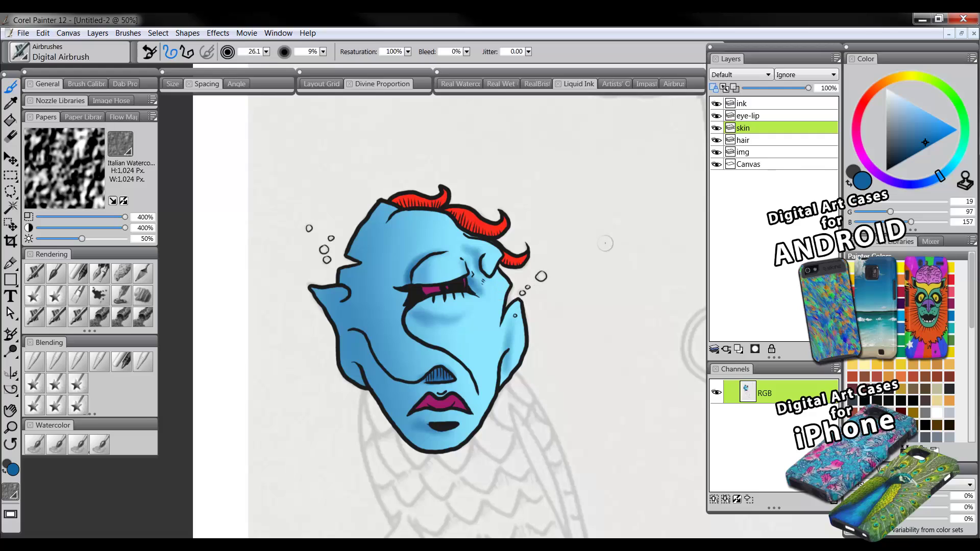
Choose a light cyan for highlights and adjust the airbrush size.
left_click(948, 168)
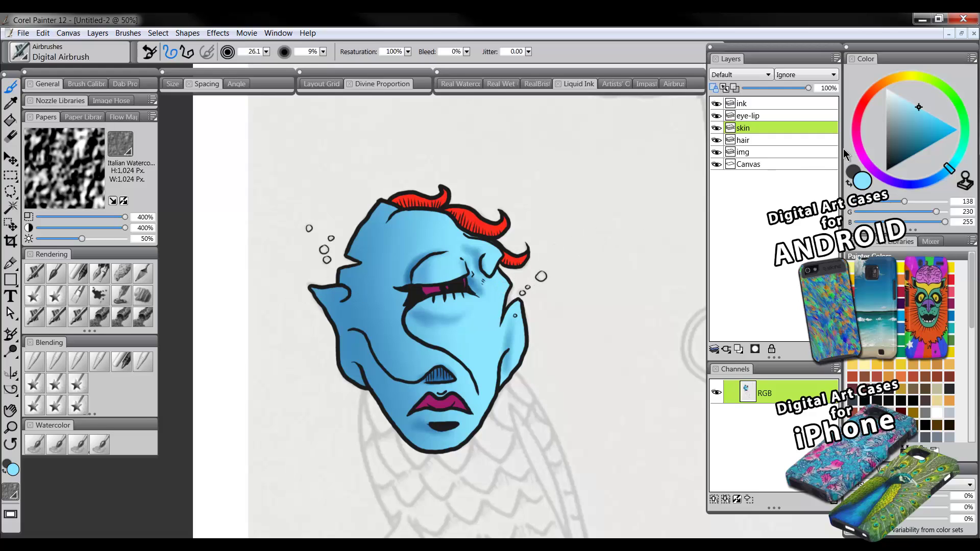
left_click(904, 99)
left_click(953, 166)
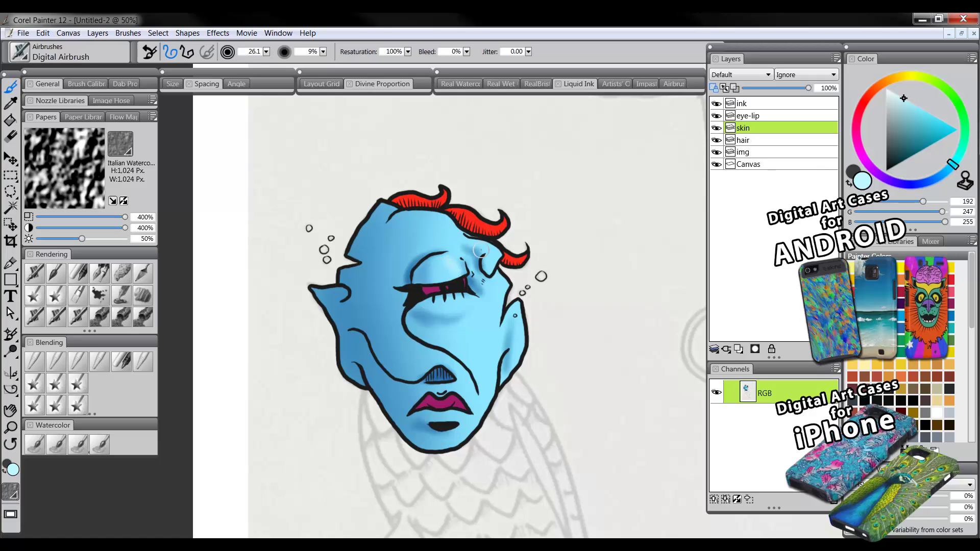
key("bracketleft")
key("bracketleft")
key("bracketleft")
key("bracketleft")
key("bracketright")
key("bracketright")
Undo the soft shading and load the Custom Scratchboard pen, size about 175, with darker blue.
left_click(486, 336, "alt")
left_click(122, 271)
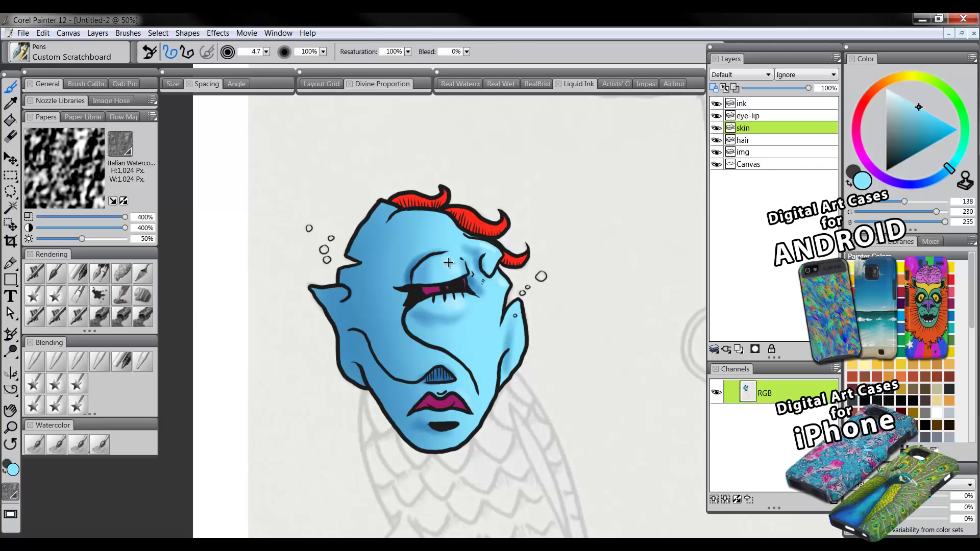
left_click_drag(415, 190, 461, 190)
key("ctrl+z")
key("ctrl+z")
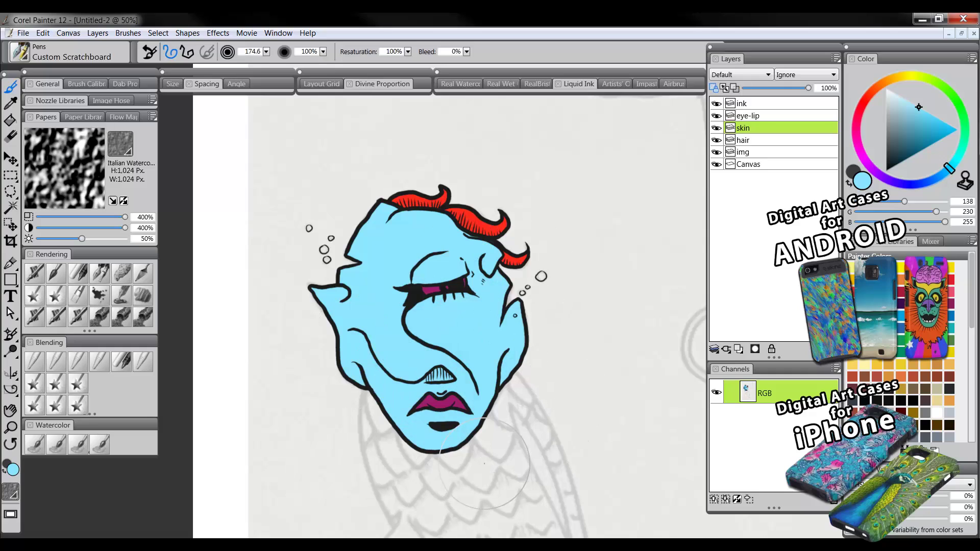
left_click(927, 127)
left_click(948, 174)
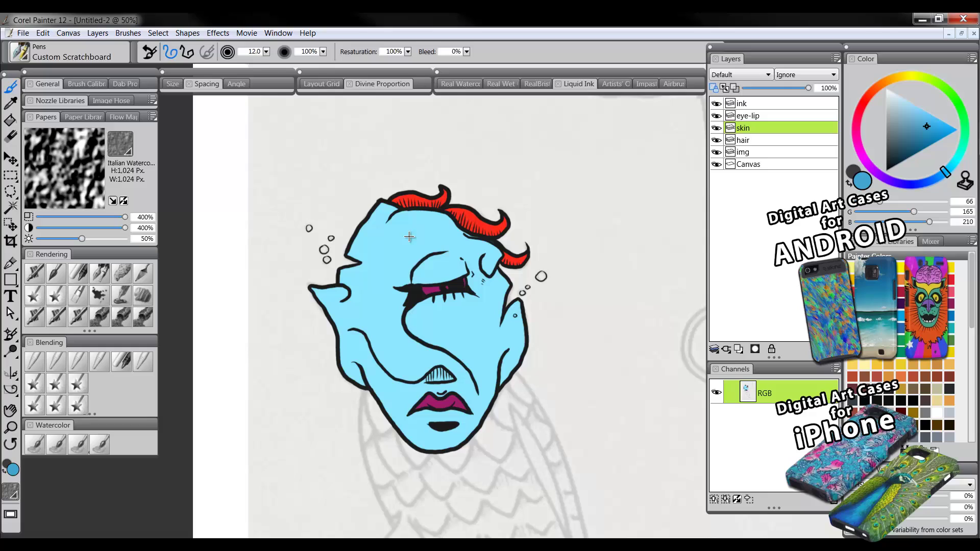
Paint flat dark-blue shadows around the eye, left face and teeth; touch up the forehead light blue.
left_click_drag(409, 285, 425, 261)
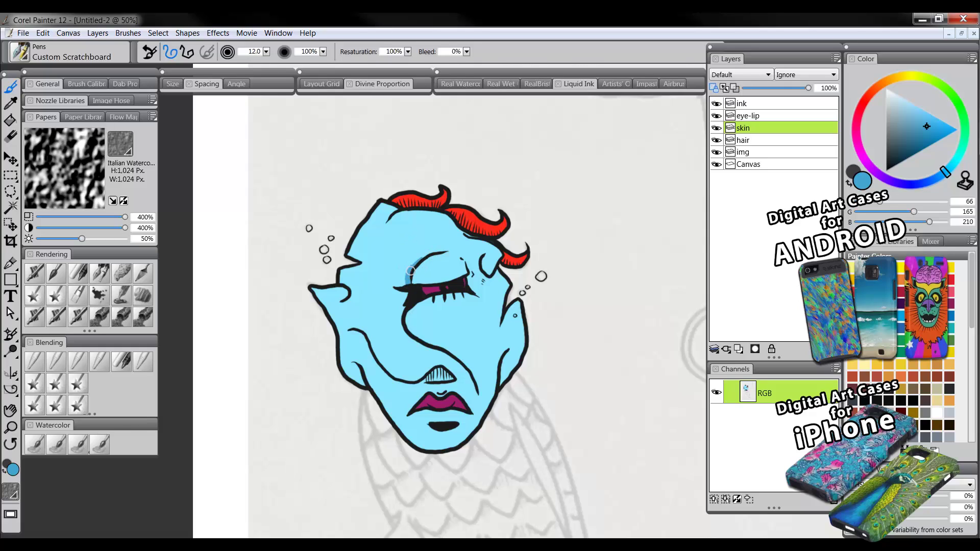
mouse_move(418, 300)
left_mouse_down()
mouse_move(408, 293)
mouse_move(407, 309)
mouse_move(472, 294)
left_mouse_up()
left_click_drag(343, 281, 353, 263)
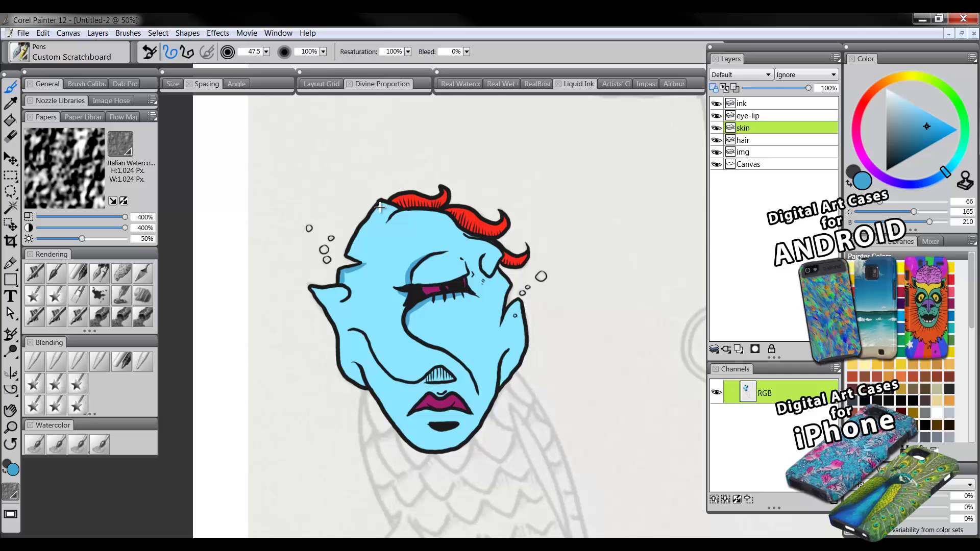
mouse_move(381, 209)
left_mouse_down()
mouse_move(400, 215)
mouse_move(383, 276)
mouse_move(382, 343)
mouse_move(400, 394)
mouse_move(452, 459)
mouse_move(370, 366)
mouse_move(376, 394)
mouse_move(326, 290)
mouse_move(340, 324)
mouse_move(371, 336)
mouse_move(362, 332)
mouse_move(352, 358)
left_mouse_up()
key("bracketleft")
key("bracketleft")
key("bracketleft")
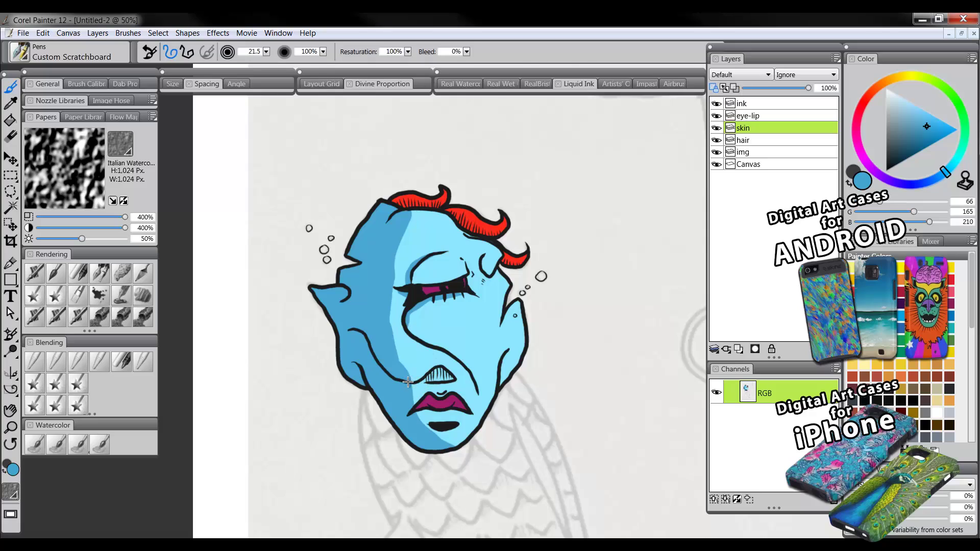
key("bracketleft")
key("bracketleft")
left_click_drag(445, 374, 432, 381)
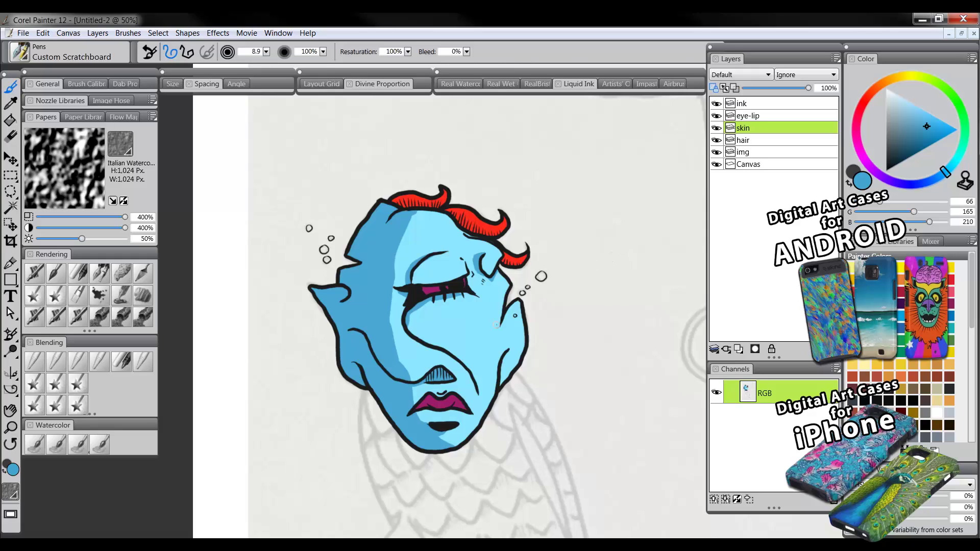
left_click(462, 316, "alt")
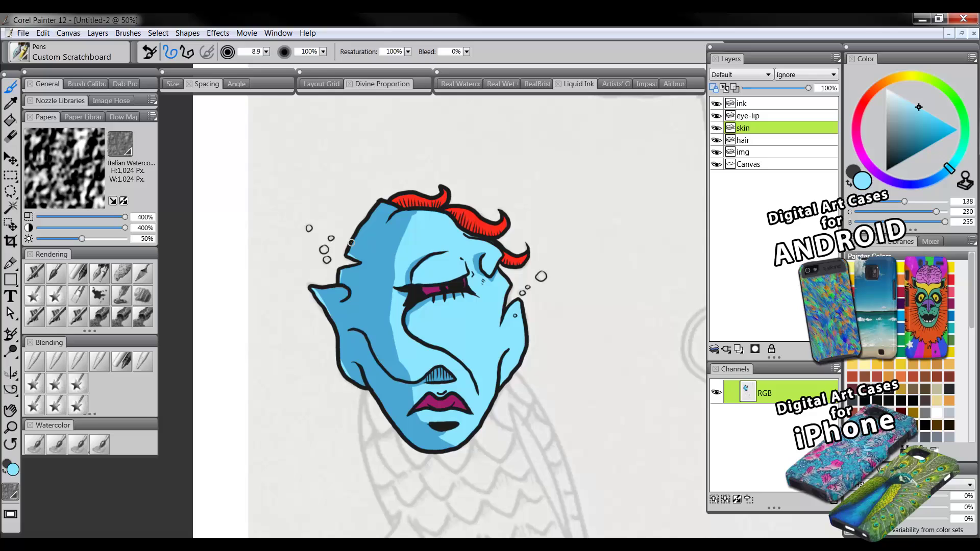
left_click_drag(390, 219, 429, 211)
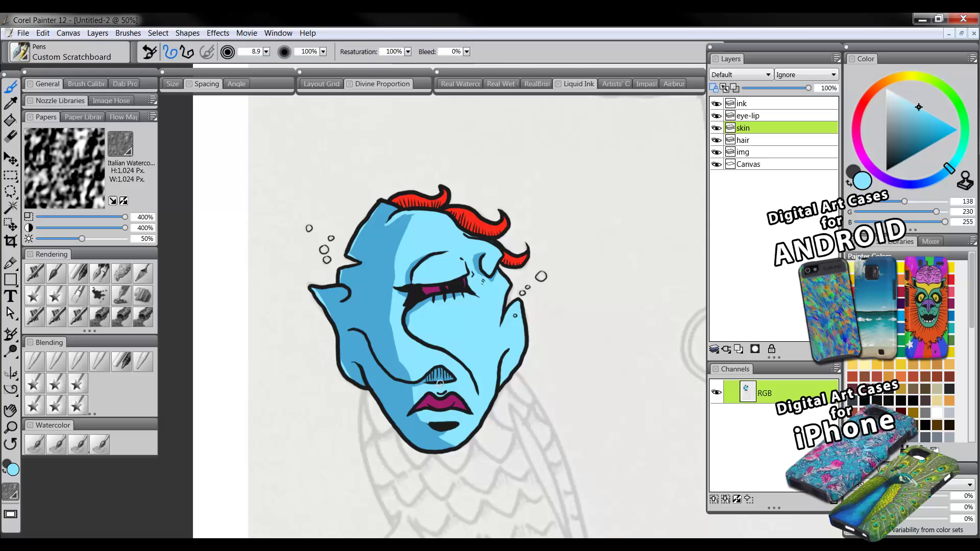
Mix a pale salmon from the hair's red and paint highlights on the hair layer, then select white.
left_click(746, 140)
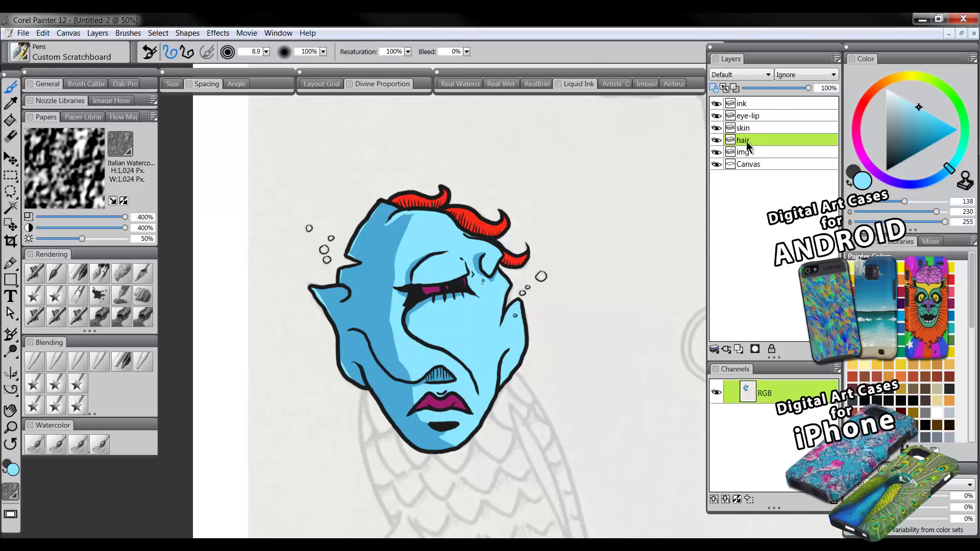
left_click(479, 213, "alt")
mouse_move(930, 105)
left_mouse_down()
mouse_move(944, 128)
mouse_move(941, 120)
left_mouse_up()
left_click_drag(874, 94, 870, 104)
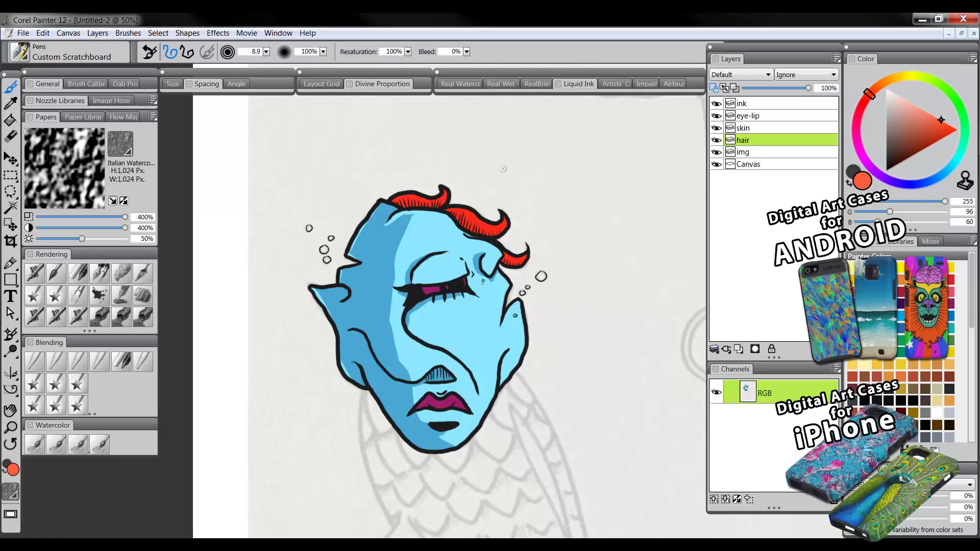
left_click_drag(929, 123, 958, 129)
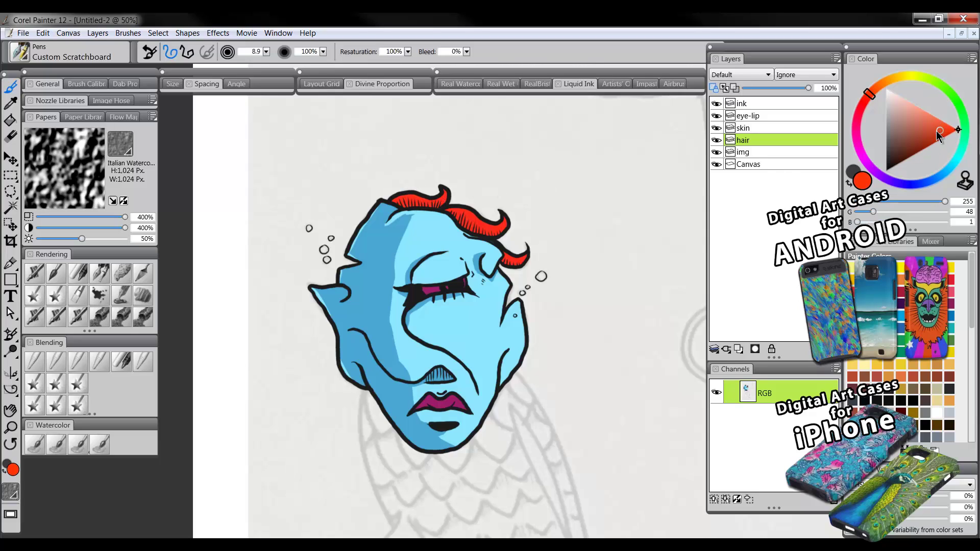
mouse_move(937, 131)
left_mouse_down()
mouse_move(920, 108)
mouse_move(866, 103)
left_mouse_up()
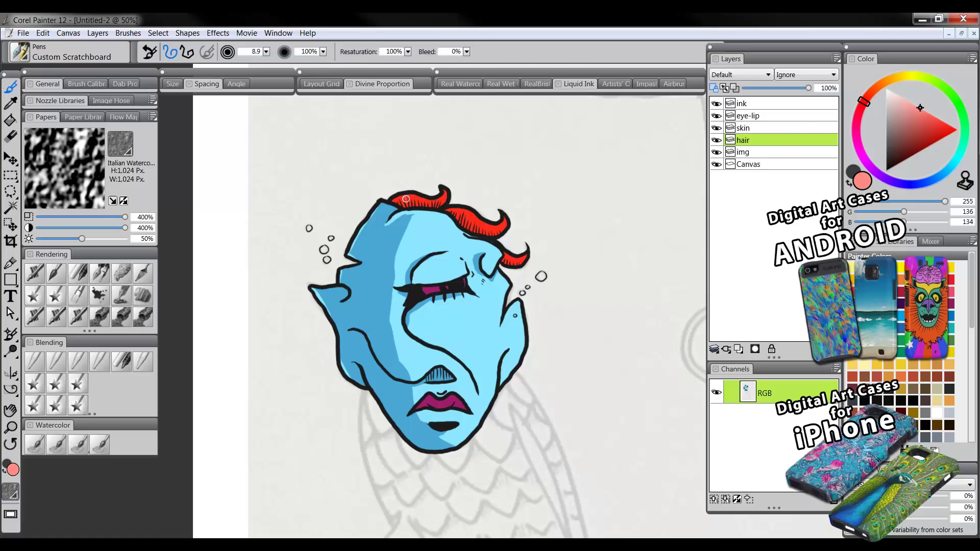
mouse_move(403, 197)
left_mouse_down()
mouse_move(431, 204)
mouse_move(408, 203)
left_mouse_up()
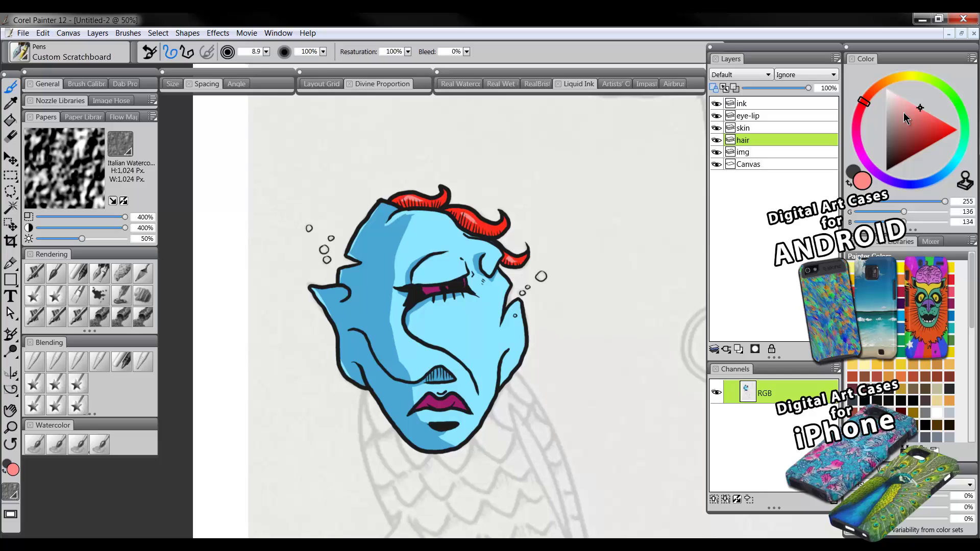
left_click(886, 88)
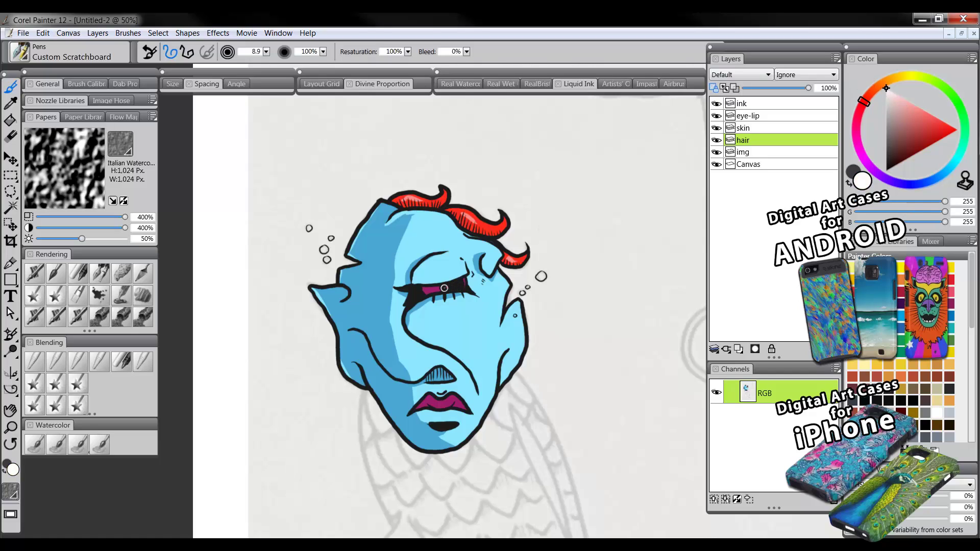
left_click(761, 115)
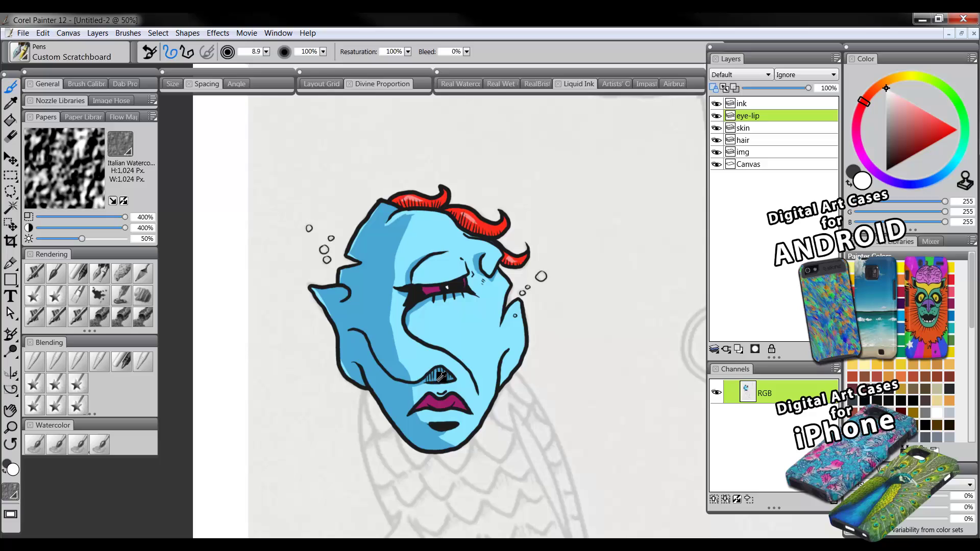
Sample the lip magenta and the face's blues, then make the skin layer active for speckles.
left_click(437, 398, "alt")
left_click(917, 153)
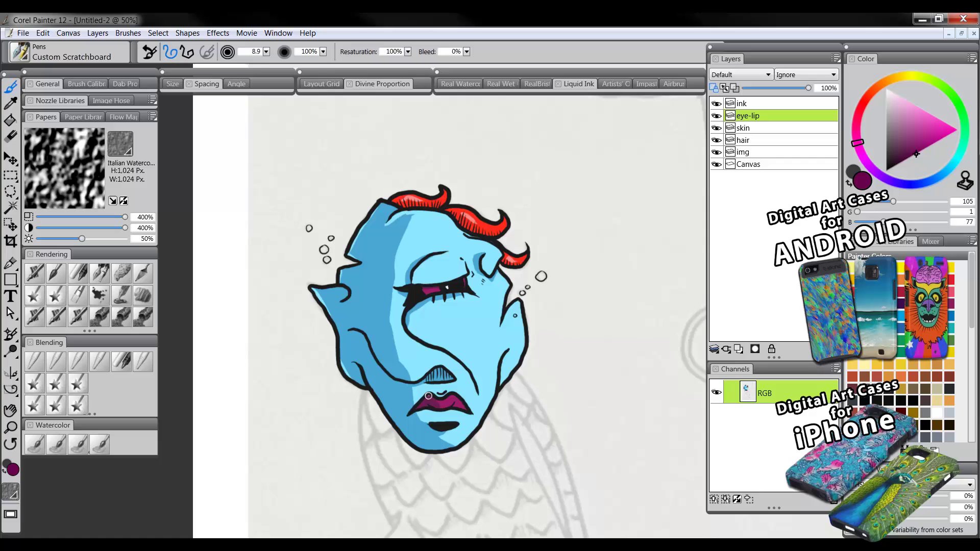
left_click(383, 288, "alt")
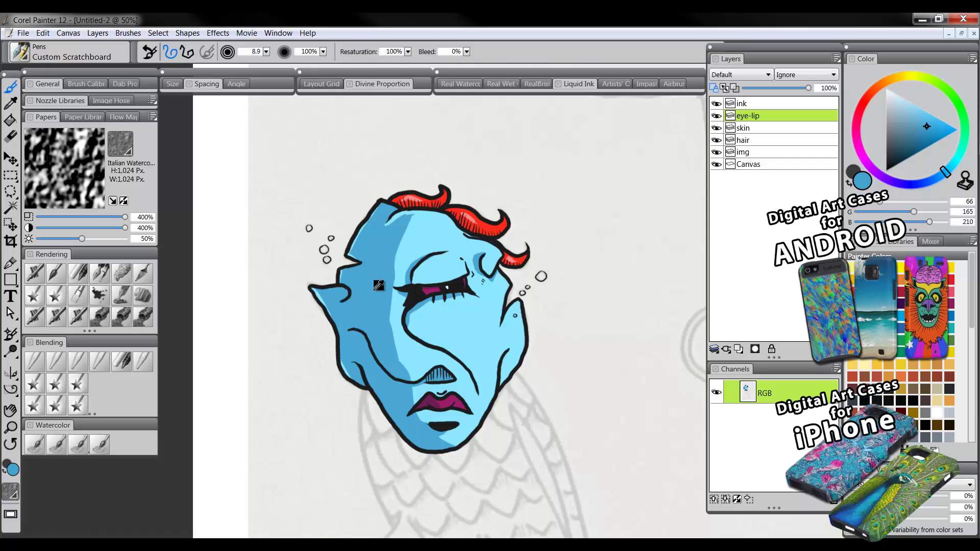
left_click(756, 128)
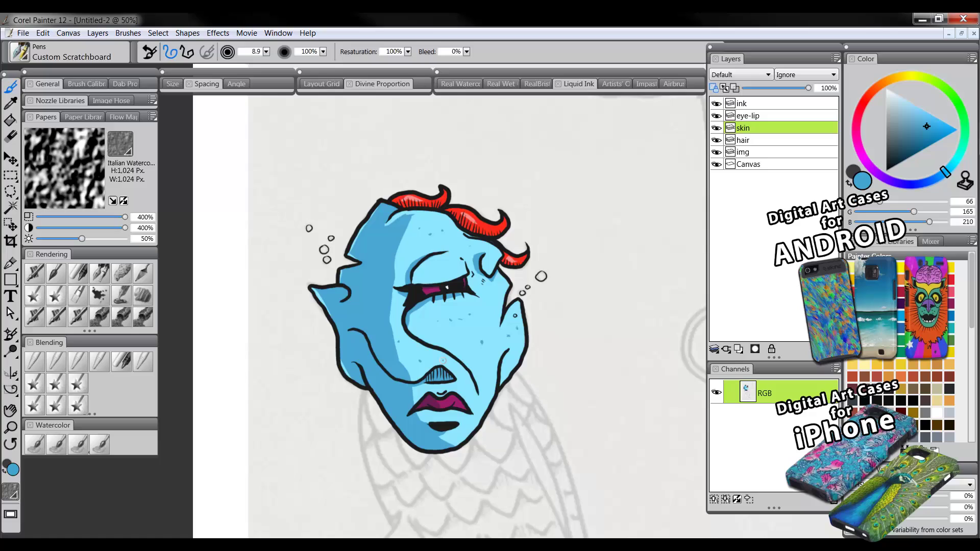
left_click(462, 327, "alt")
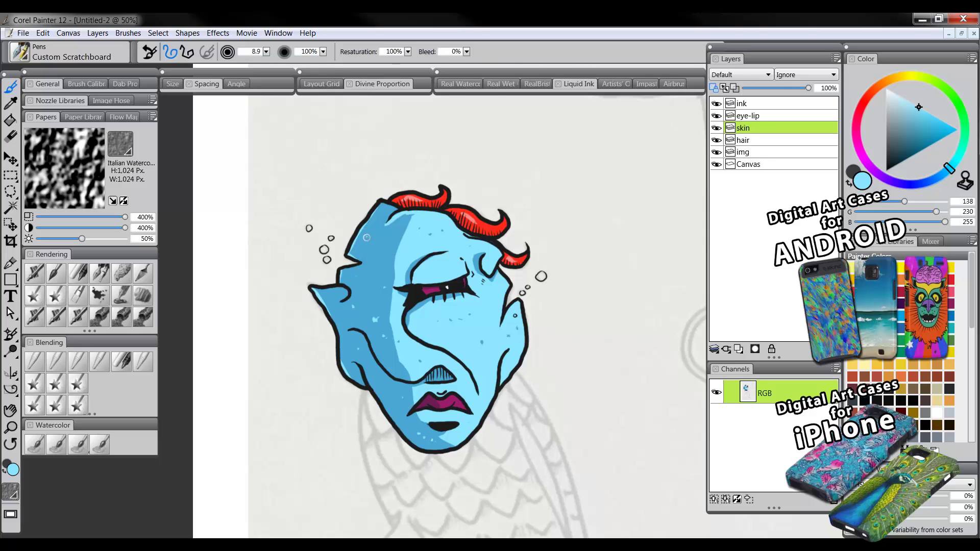
left_click(10, 426)
left_click(486, 371, "alt")
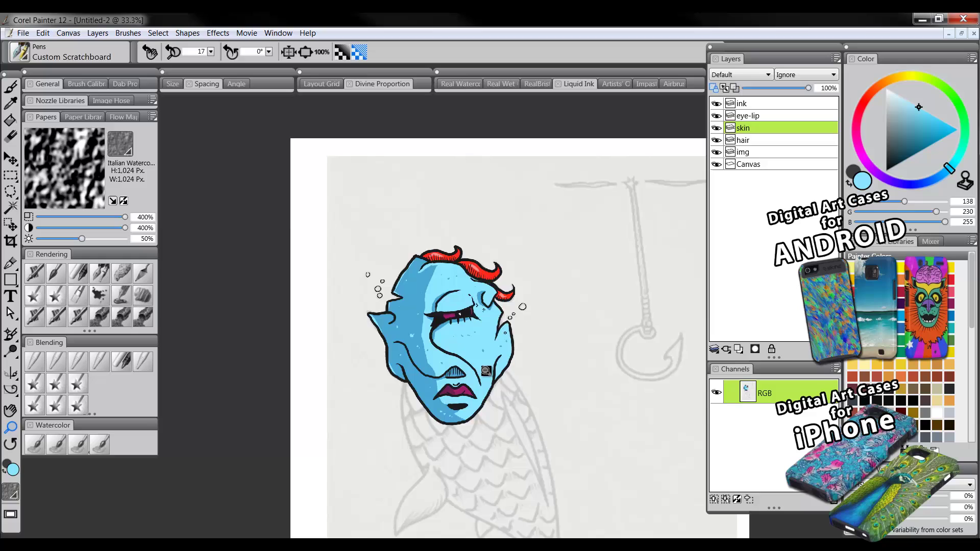
left_click(486, 371, "alt")
left_click(506, 361, "alt")
left_click(482, 376)
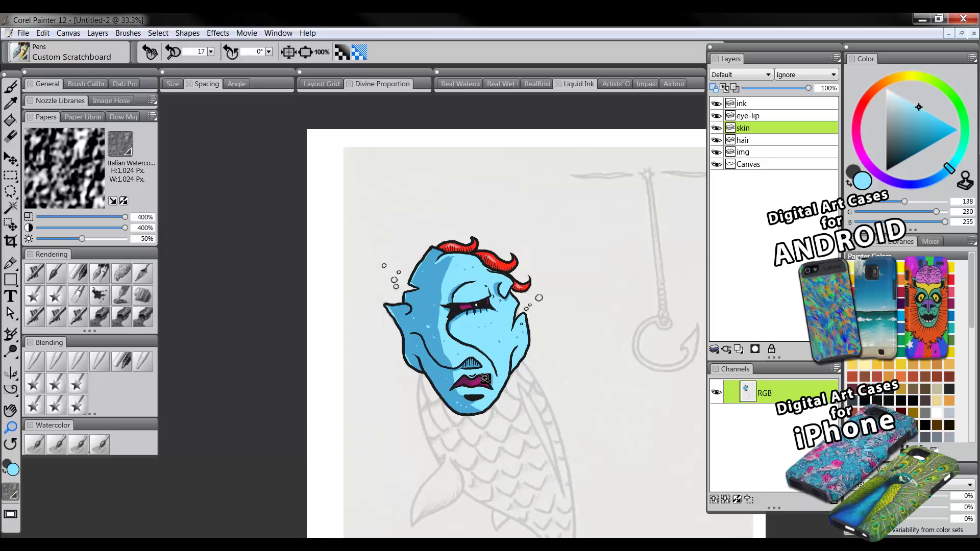
left_click_drag(509, 412, 484, 376)
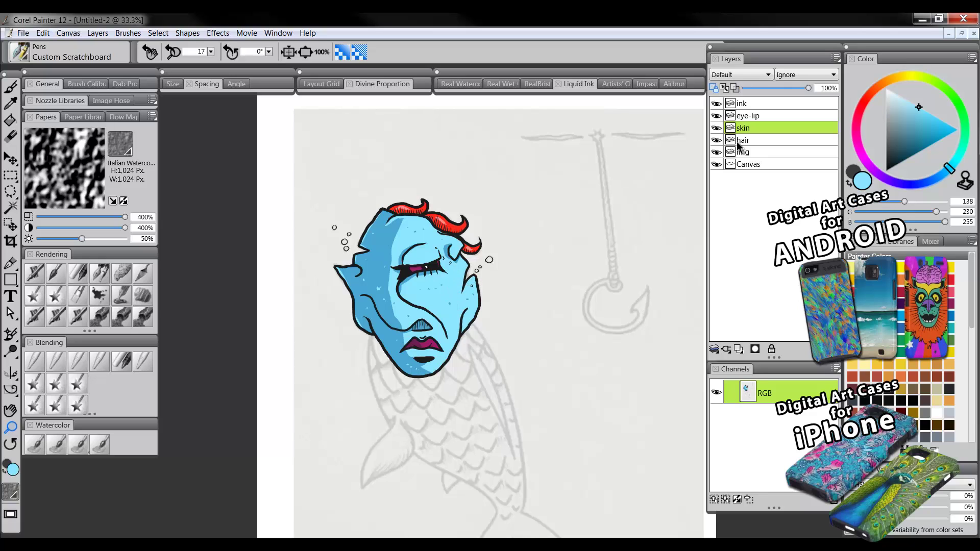
left_click(717, 152)
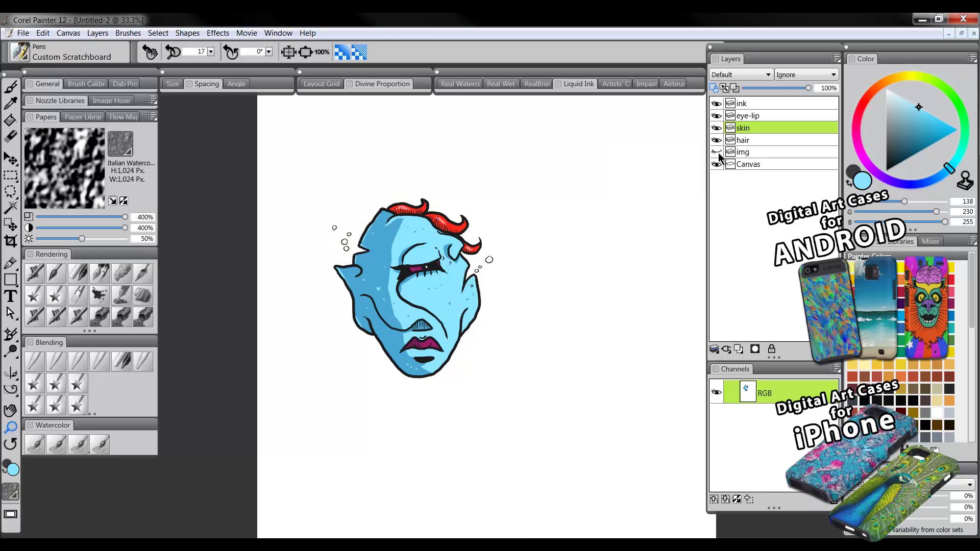
left_click(462, 295)
left_click(481, 294, "alt")
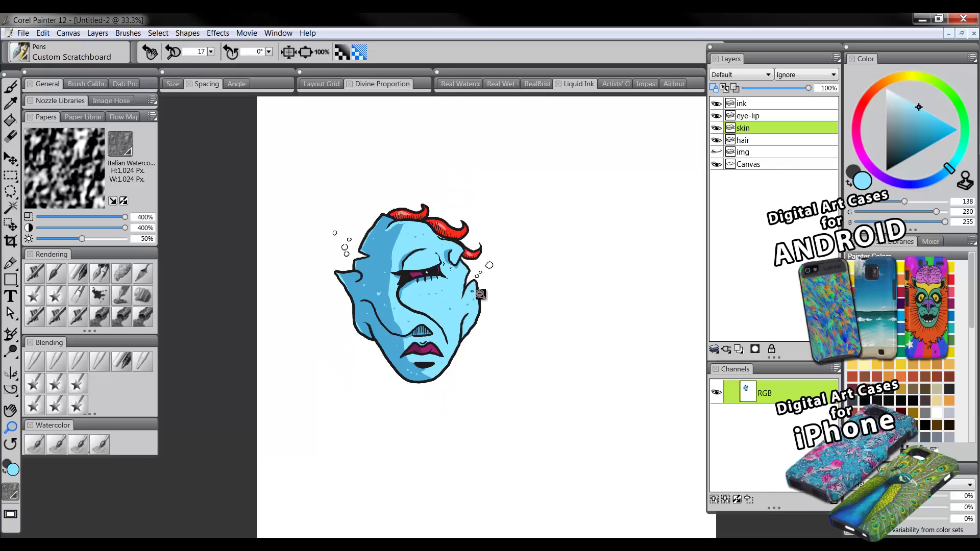
left_click(717, 164)
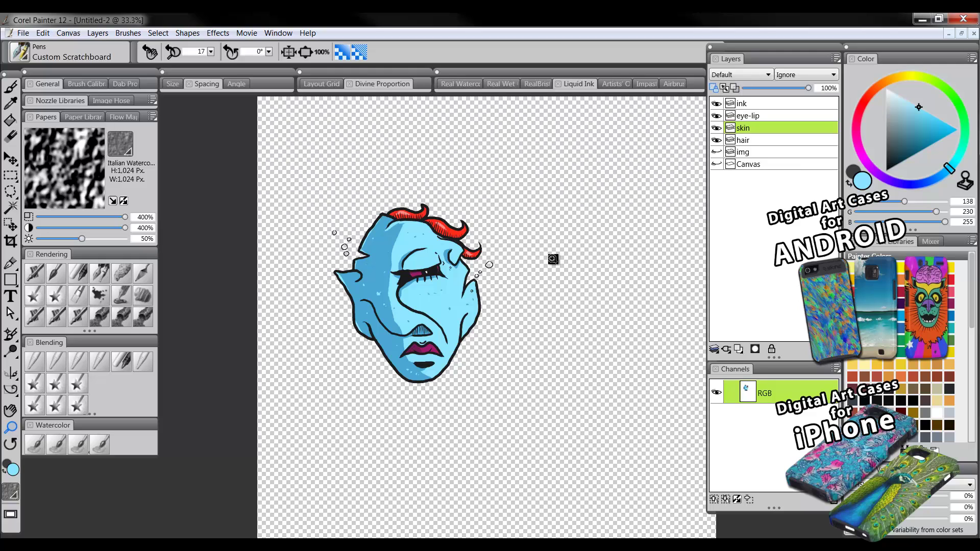
left_click(431, 277)
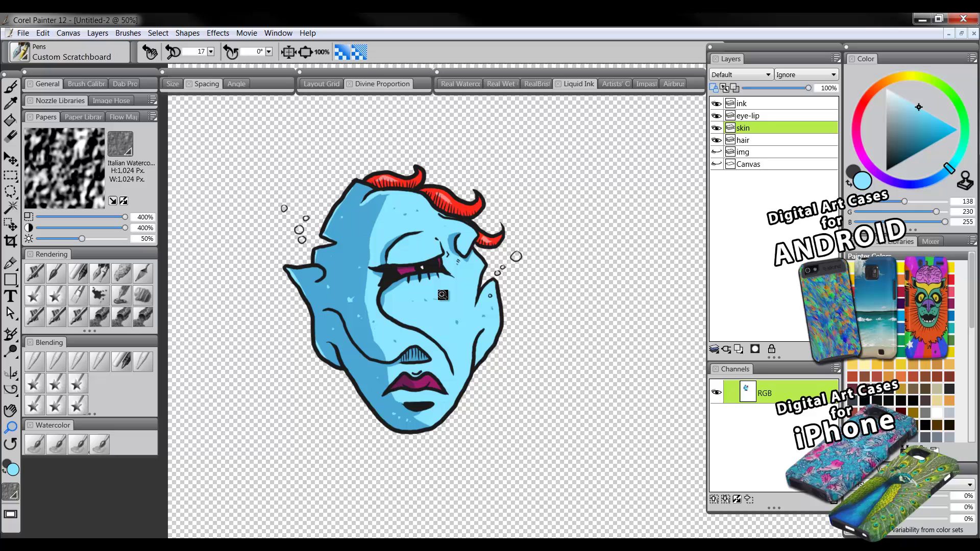
left_click(437, 313)
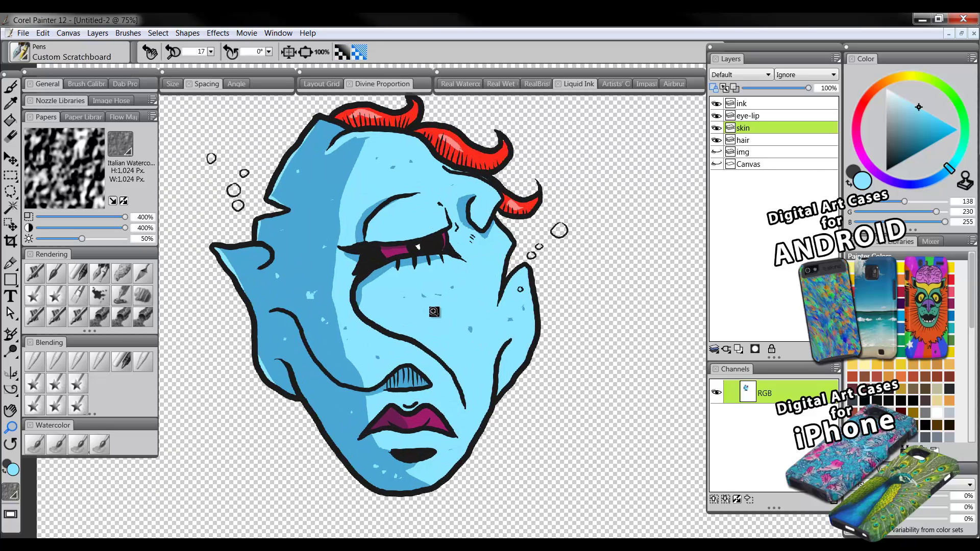